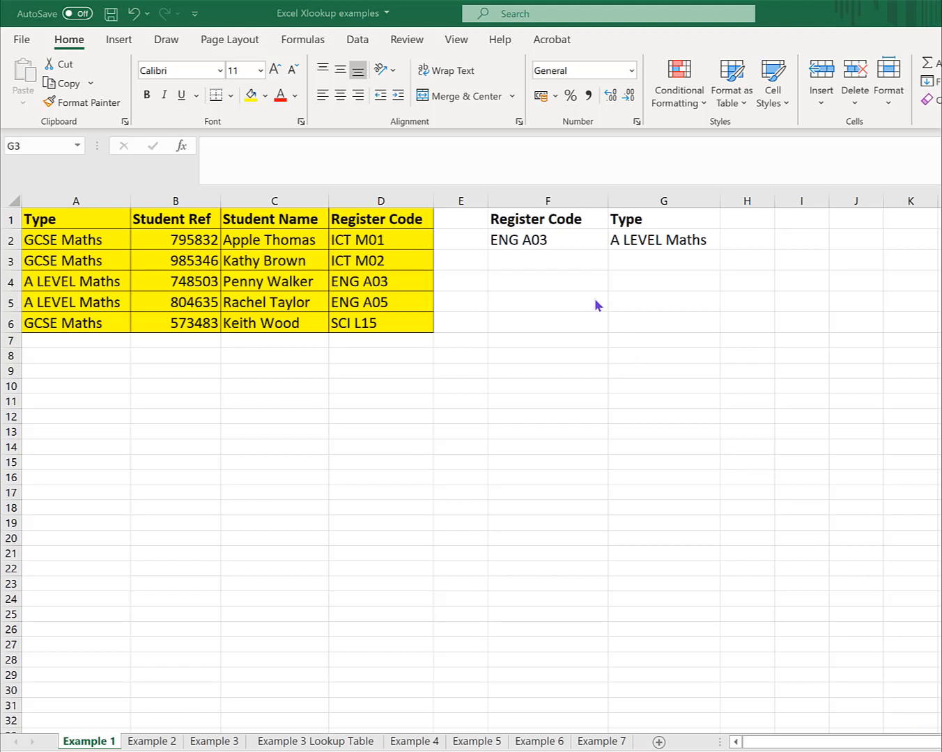
- Examine the XLOOKUP formulas in cells F2 and G2 together with the columns C, D and A they refer to
click(553, 233)
click(549, 226)
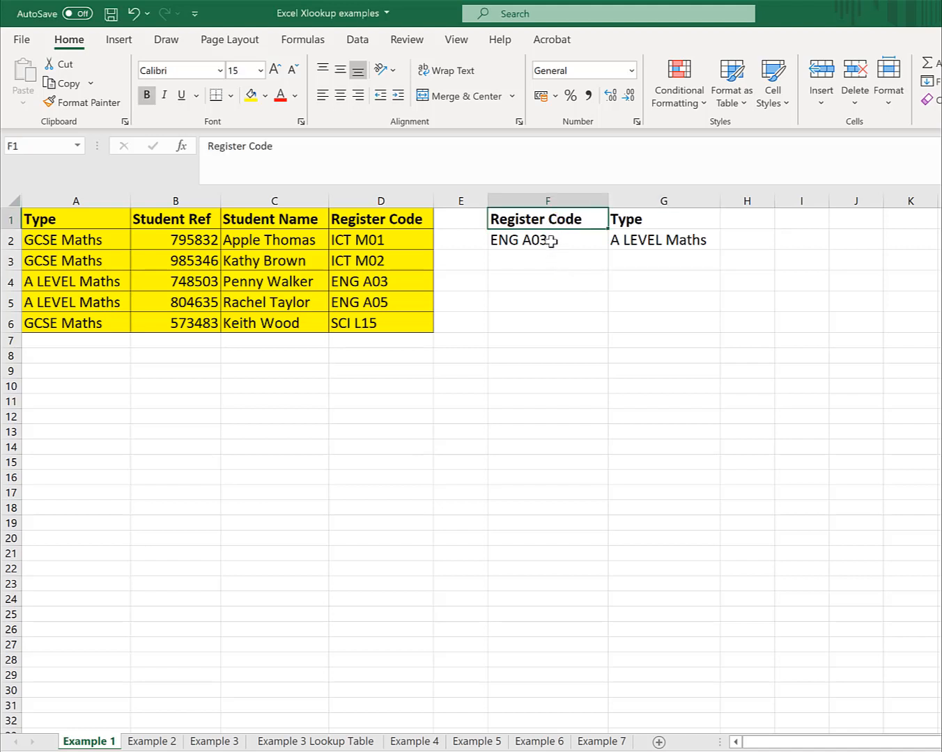
click(552, 239)
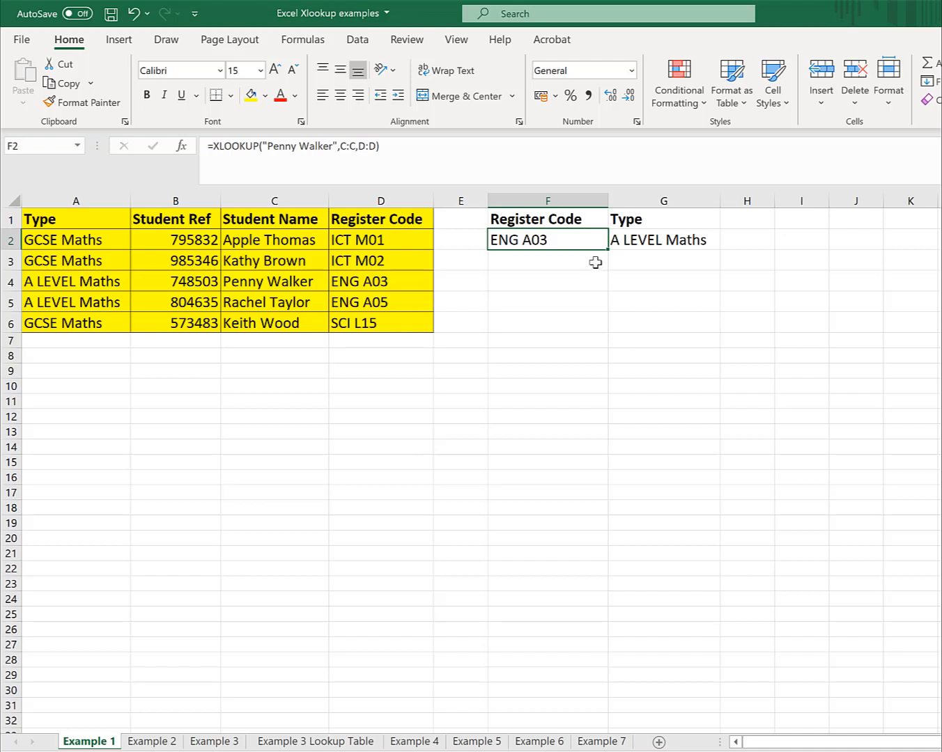
click(304, 202)
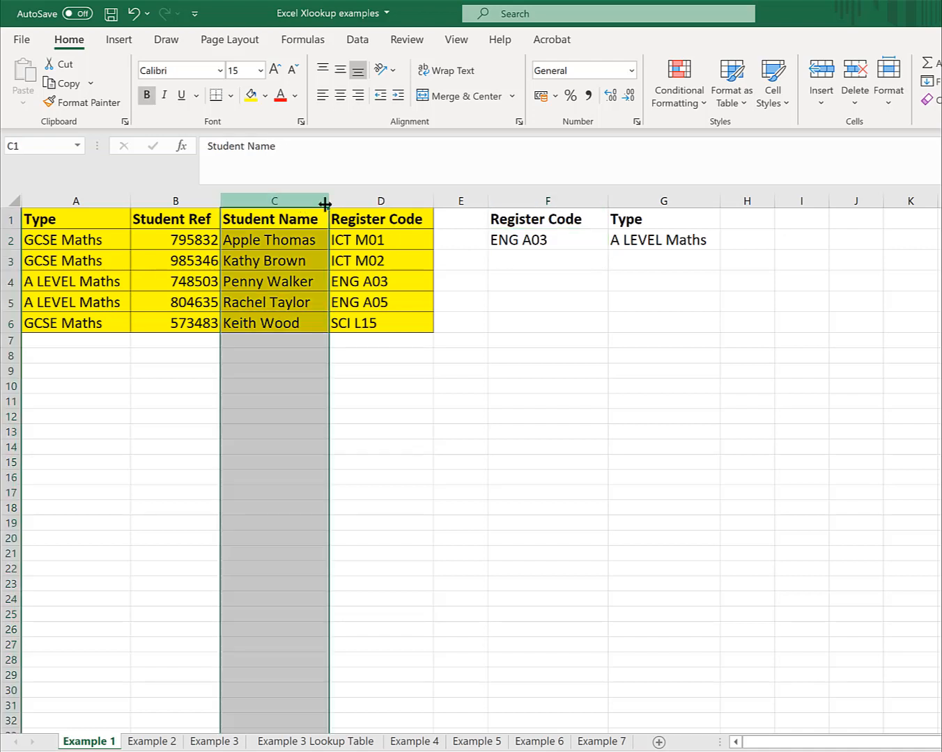
click(408, 202)
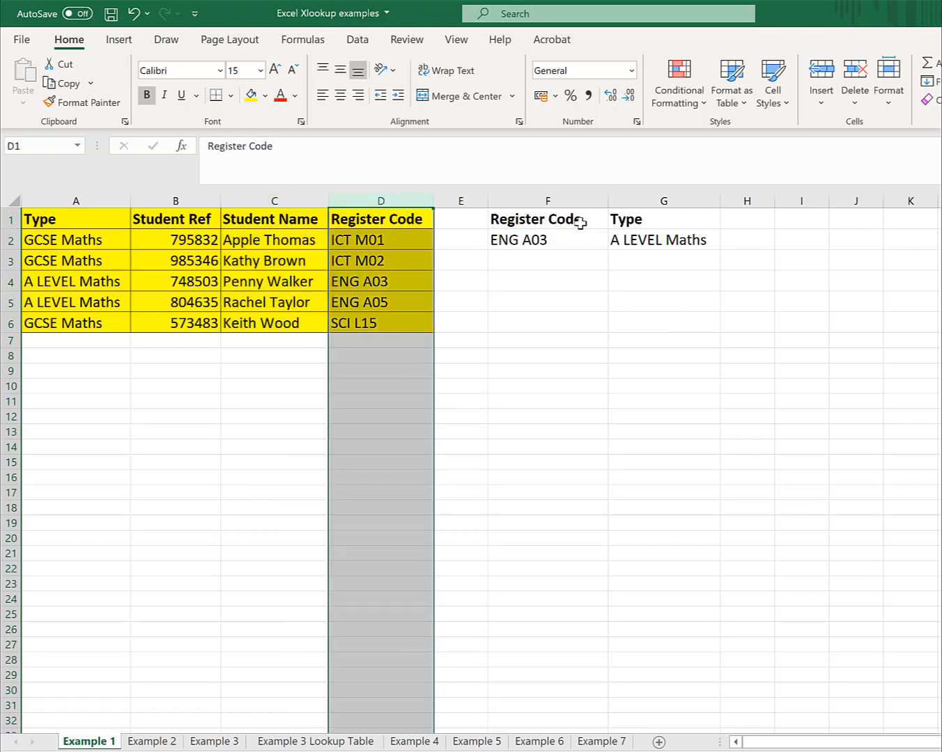
click(676, 217)
click(681, 239)
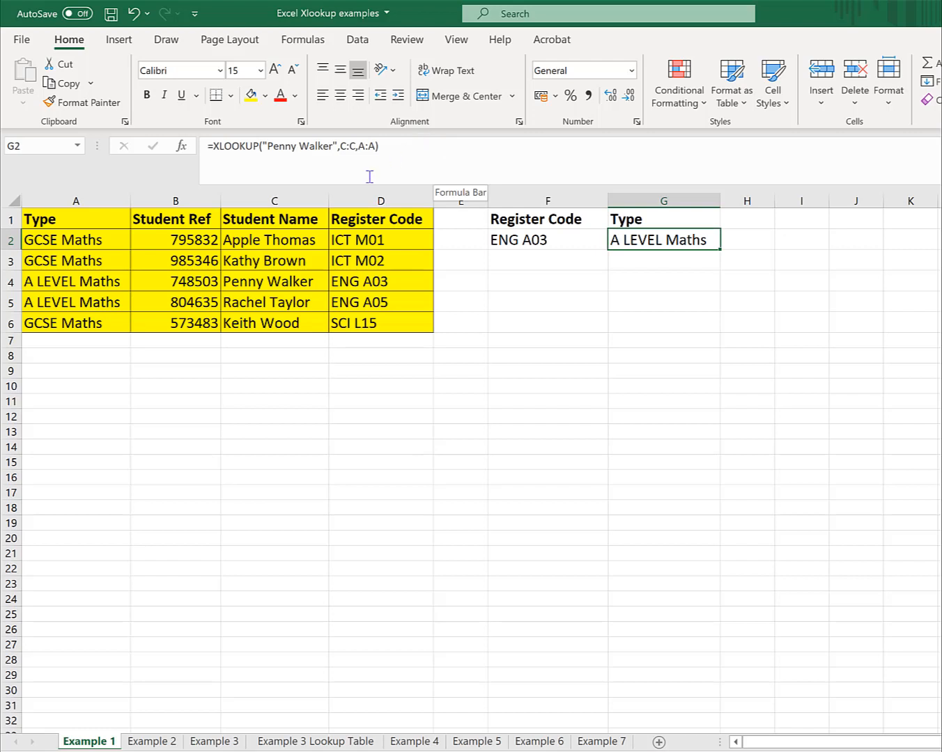
click(295, 204)
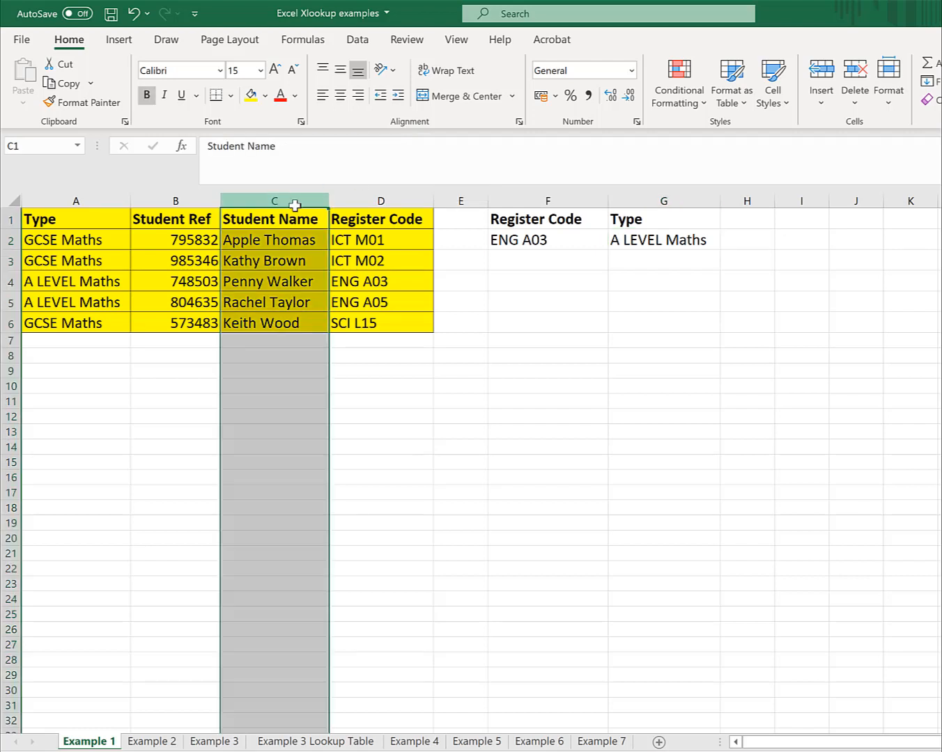
click(642, 238)
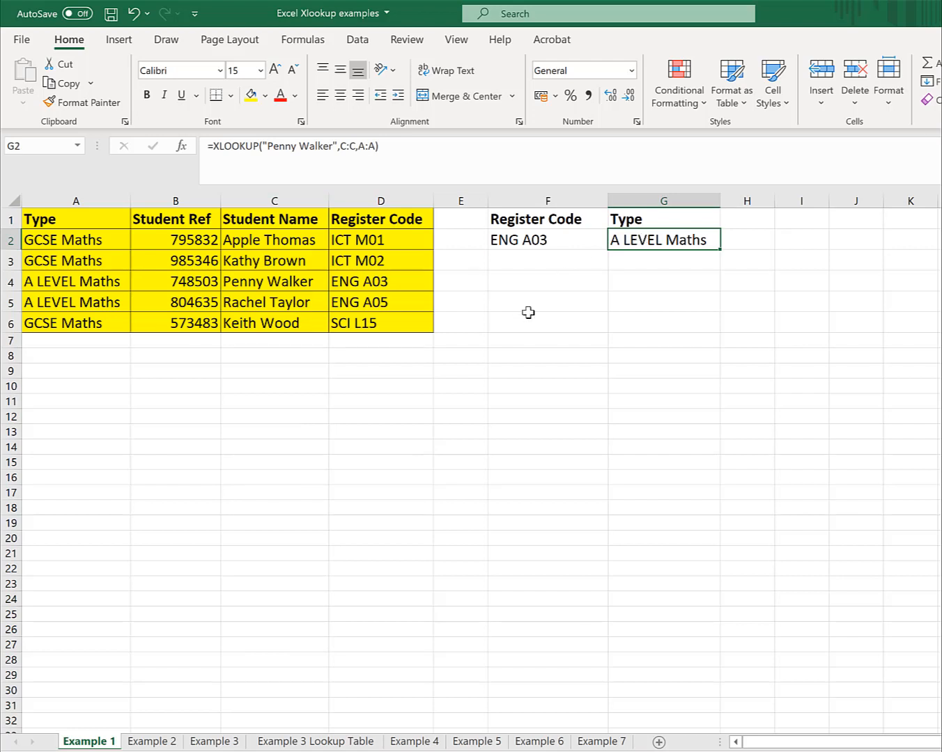
click(102, 203)
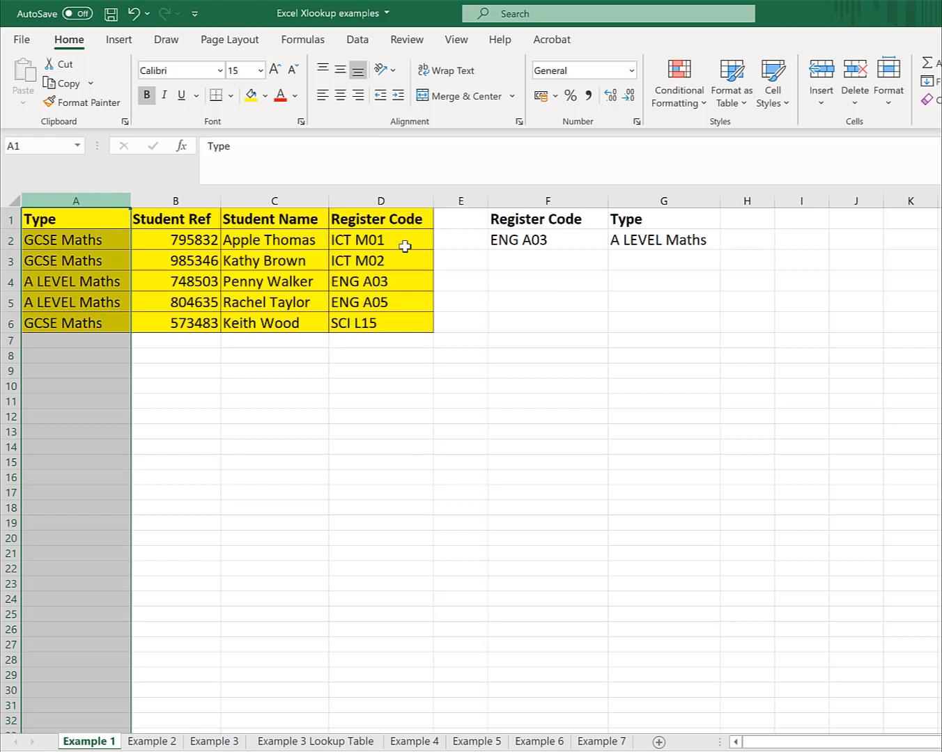
- Start an XLOOKUP formula in cell F3 with the quoted full name of the student in row 5 as lookup value
click(573, 269)
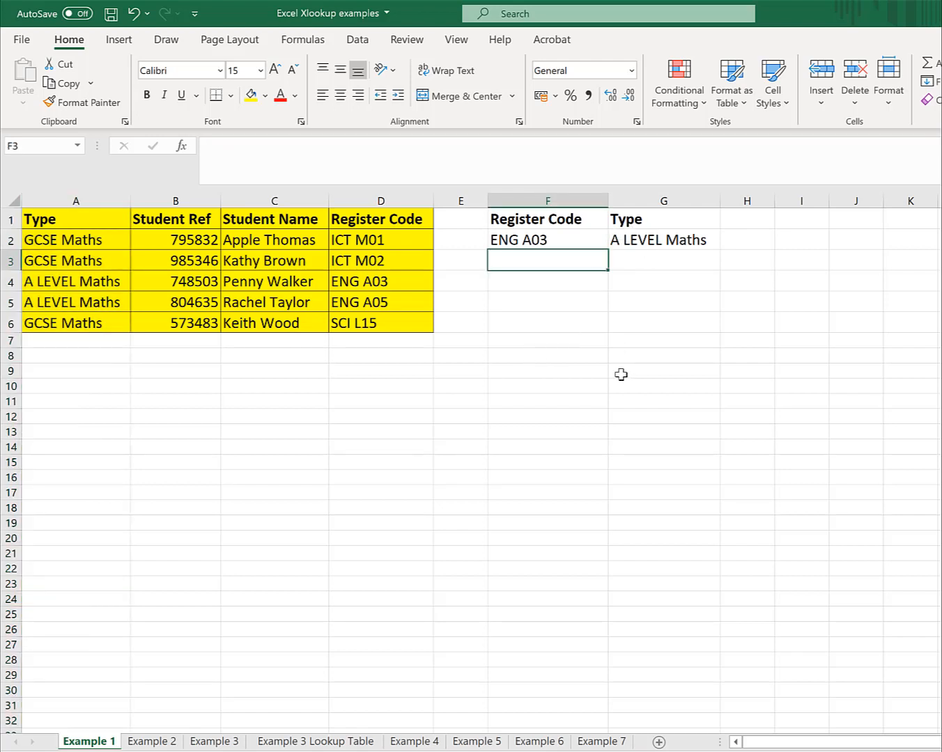
text(=)
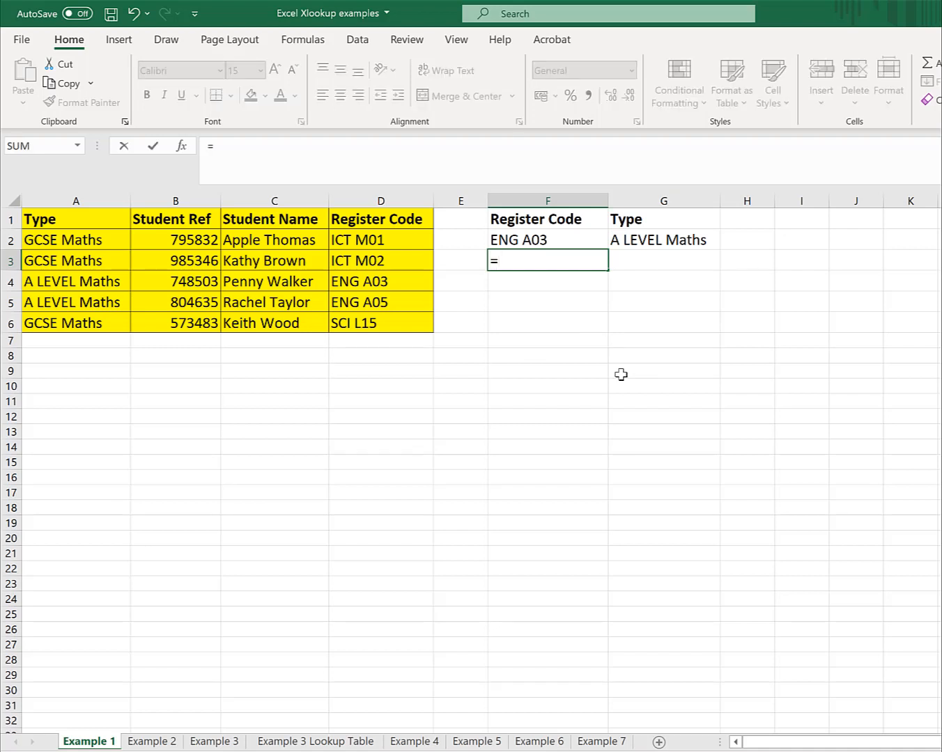
text(xk)
key(BackSpace)
text(l)
key(Tab)
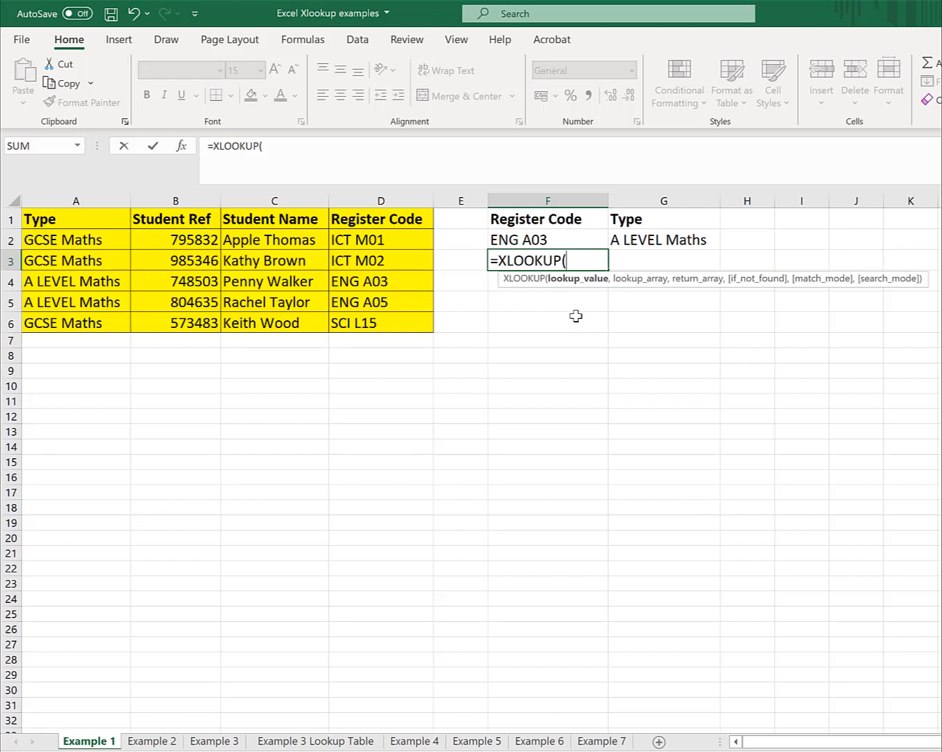
text(")
key(Return)
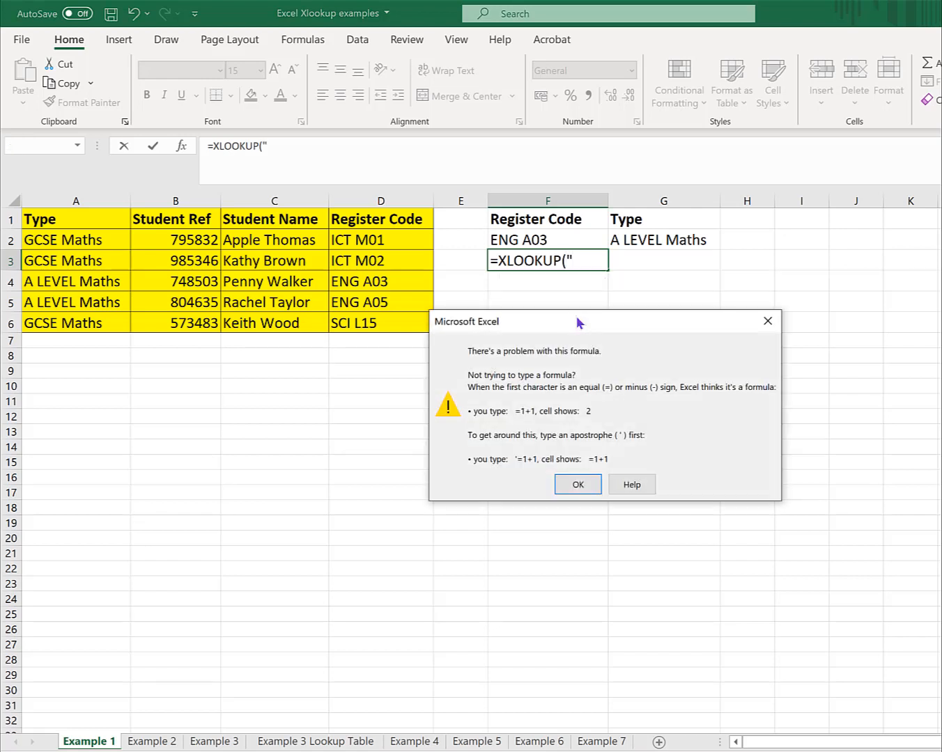
click(767, 322)
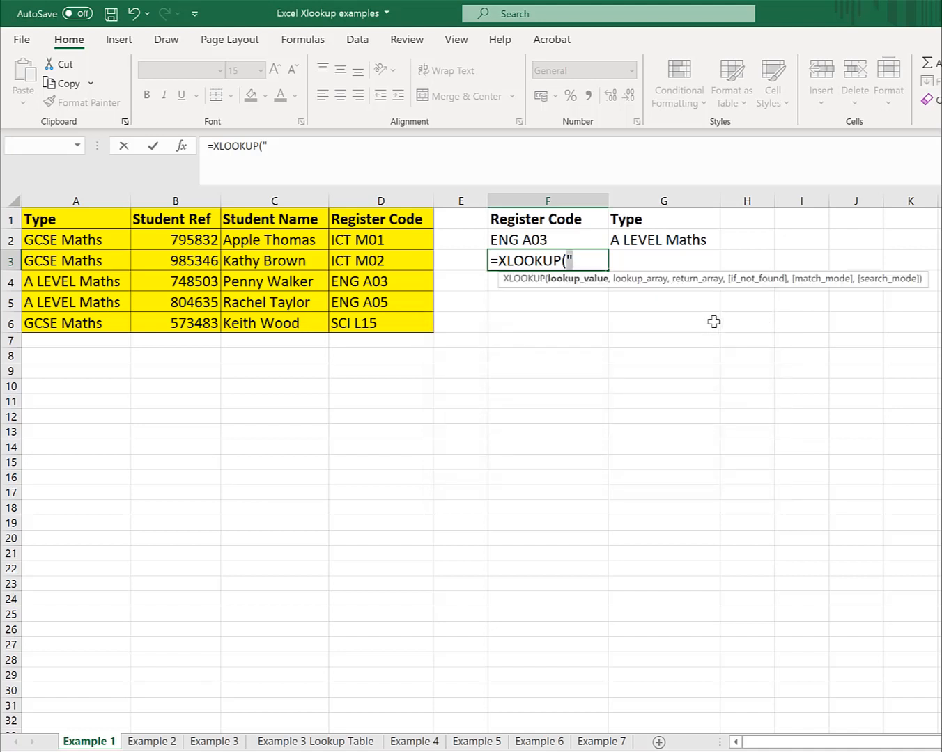
text(R)
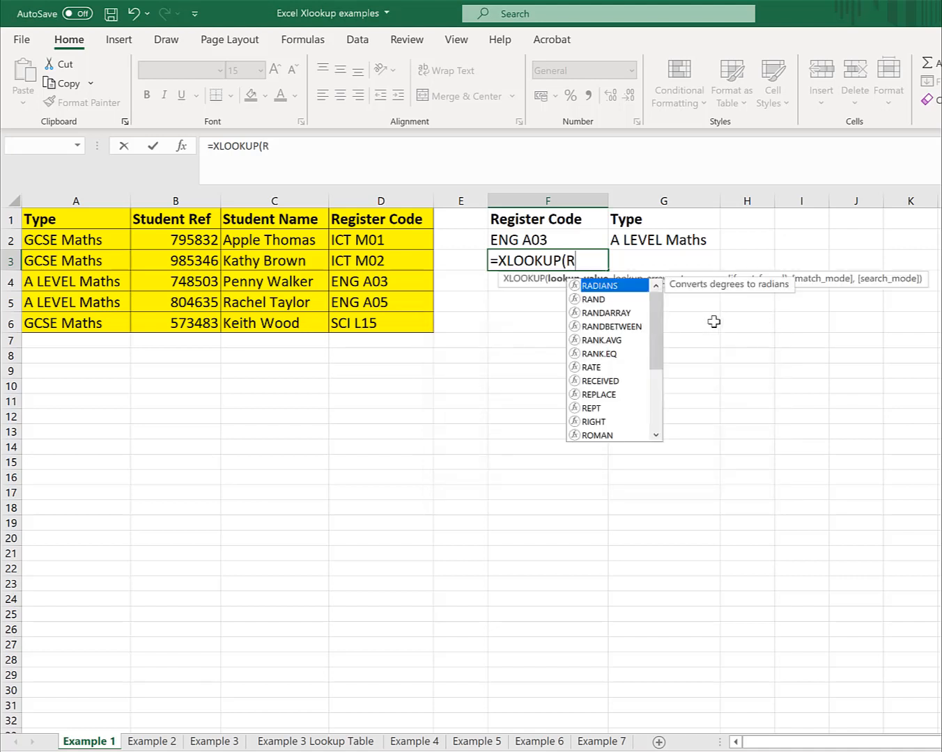
key(BackSpace)
text("R)
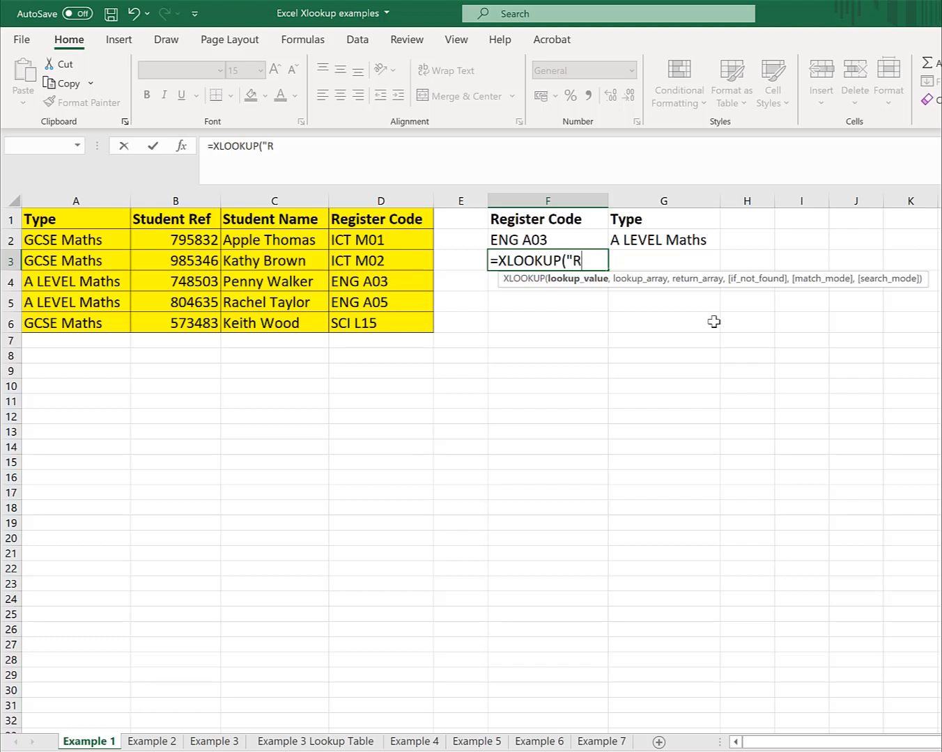
text(achel Taylor)
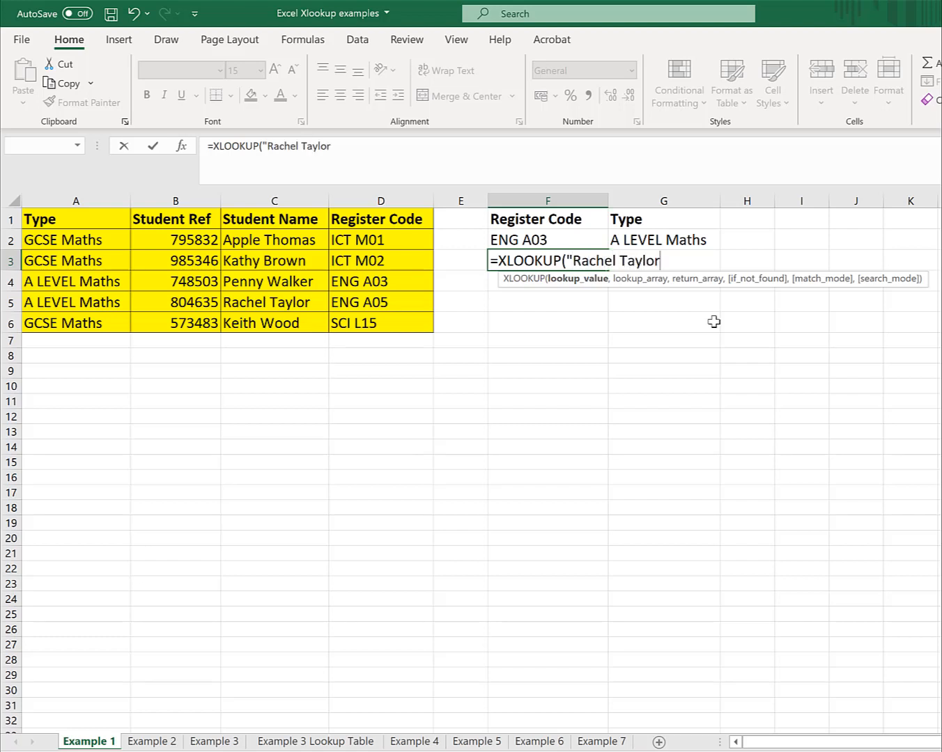
text(",)
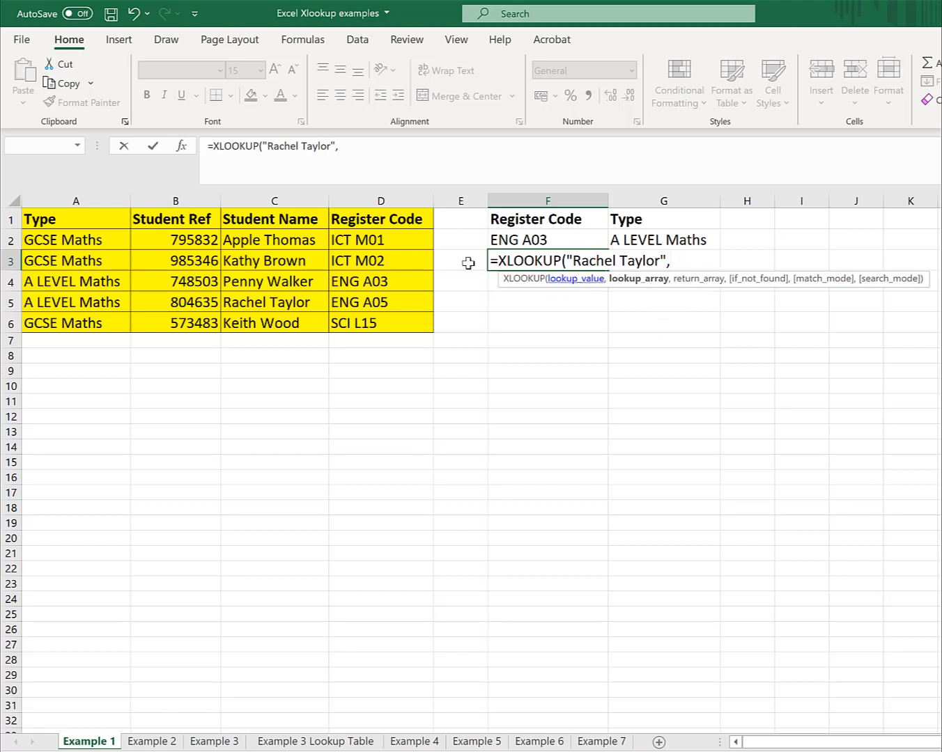
- Complete the F3 formula with column C:C as lookup array and column D:D as return array
click(274, 202)
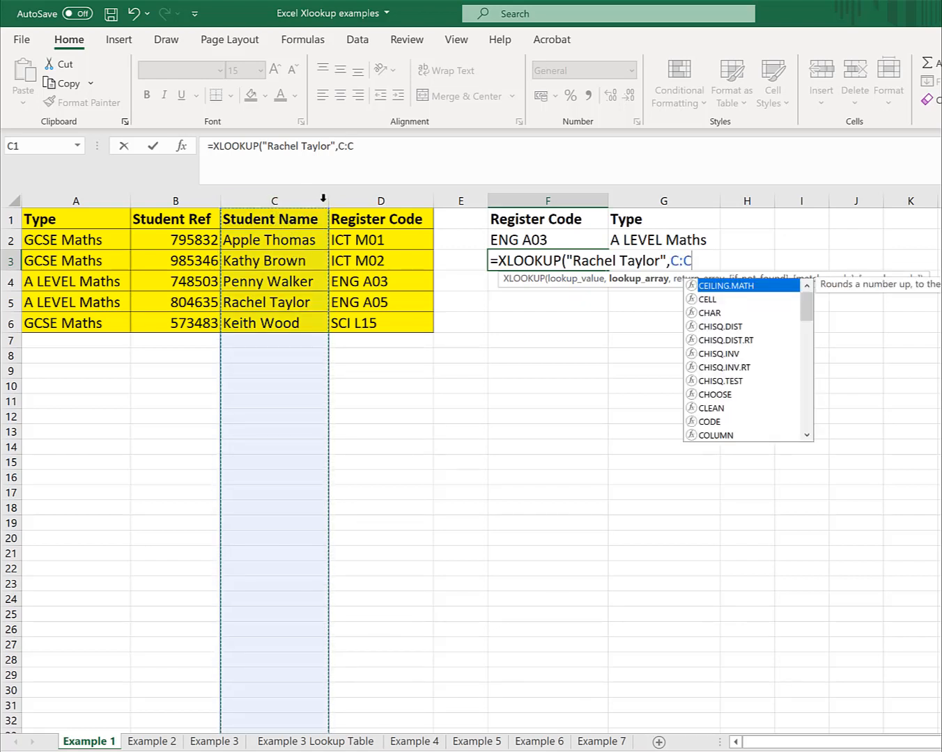
text(,)
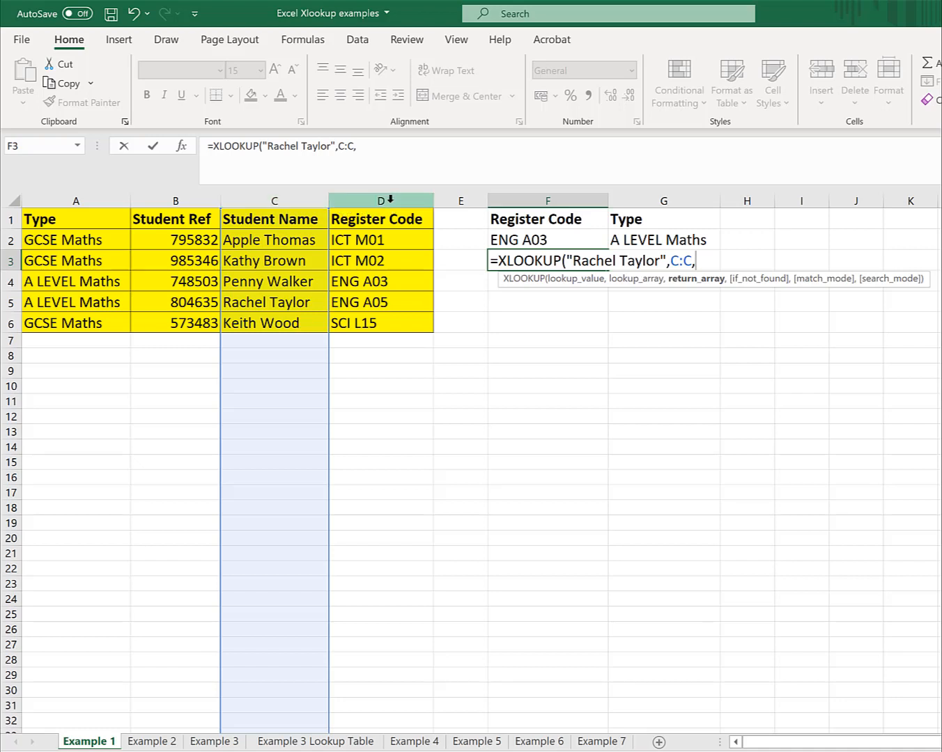
click(390, 200)
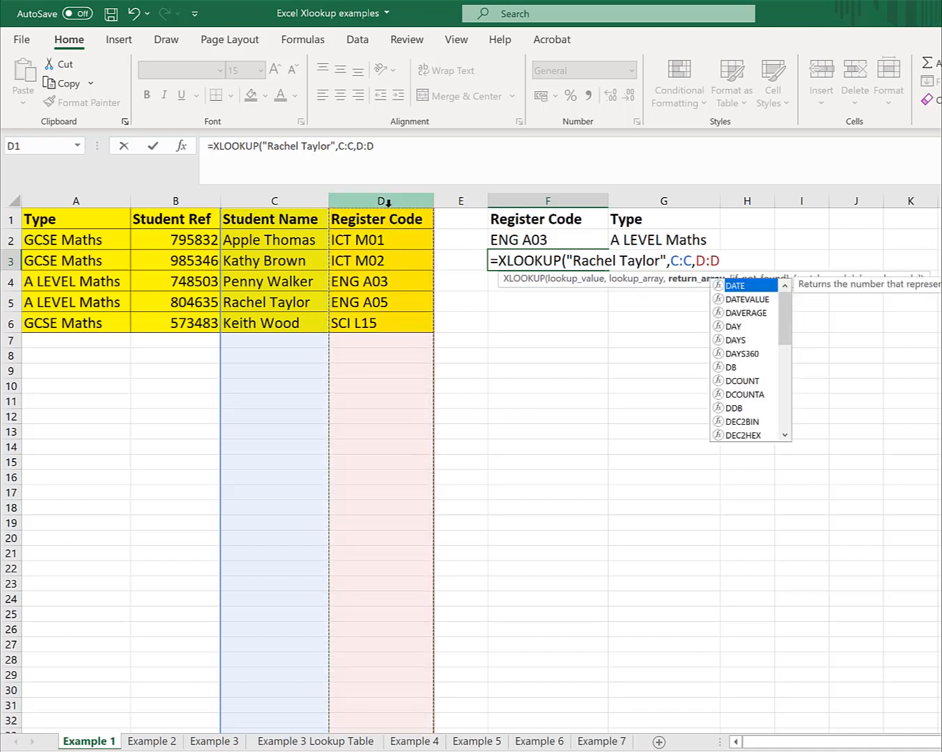
text())
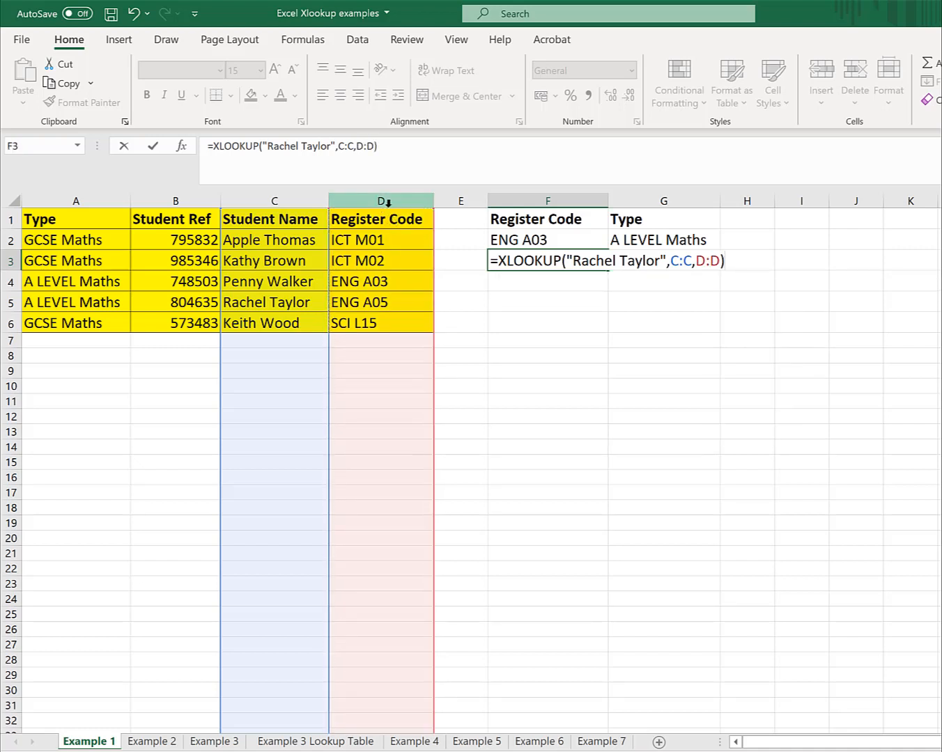
key(Return)
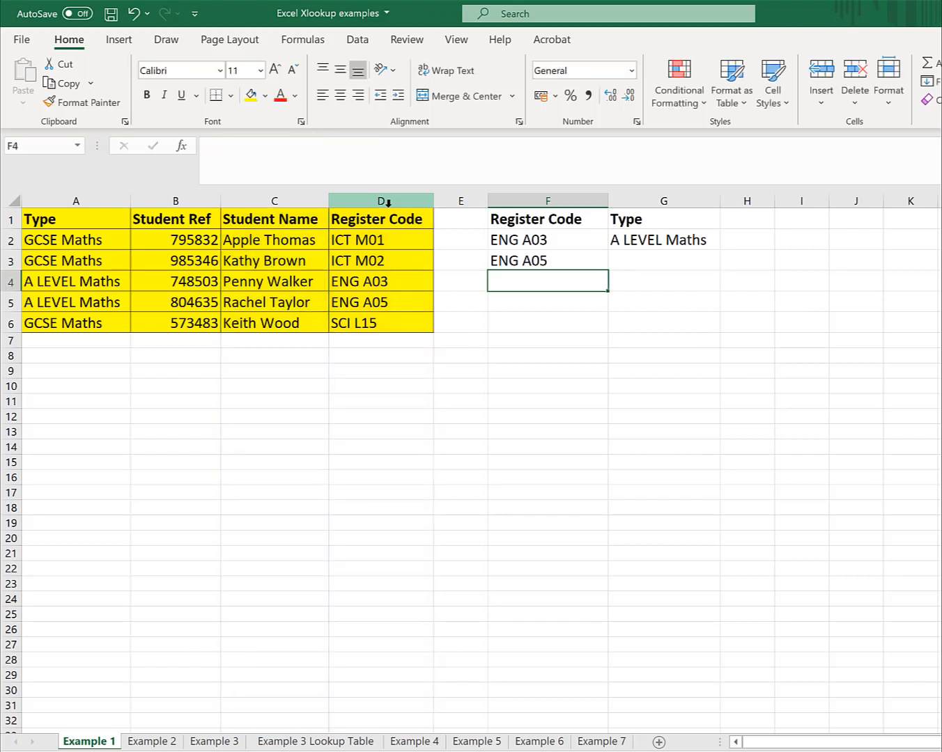
key(Up)
key(Right)
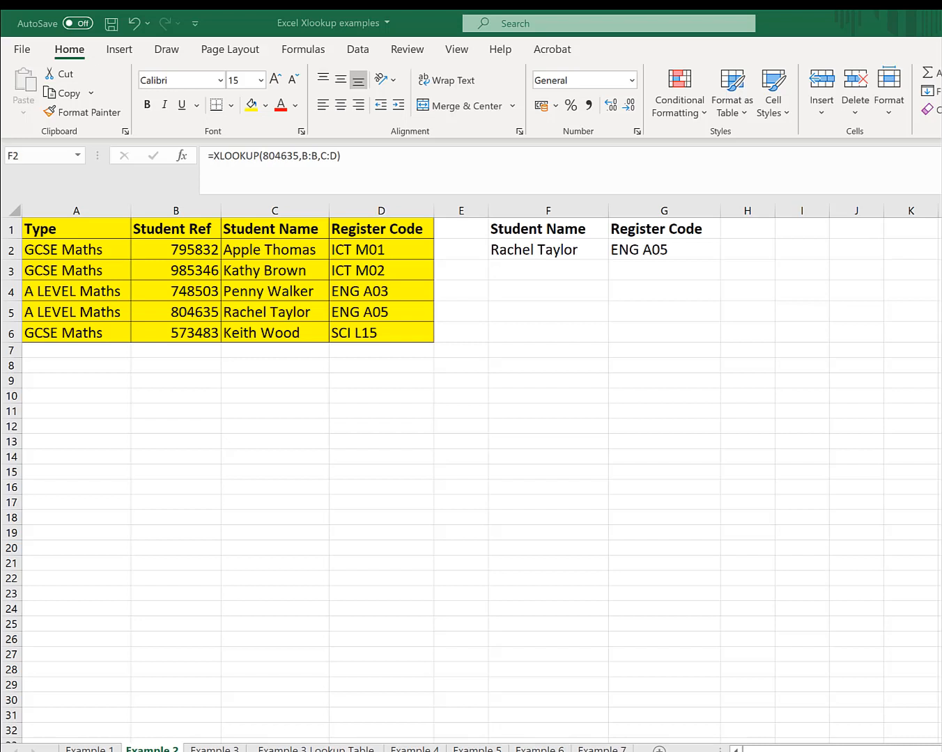
- On the Example 2 sheet, start an XLOOKUP formula in cell F3 with the Student Ref from row 6 as lookup value
click(580, 249)
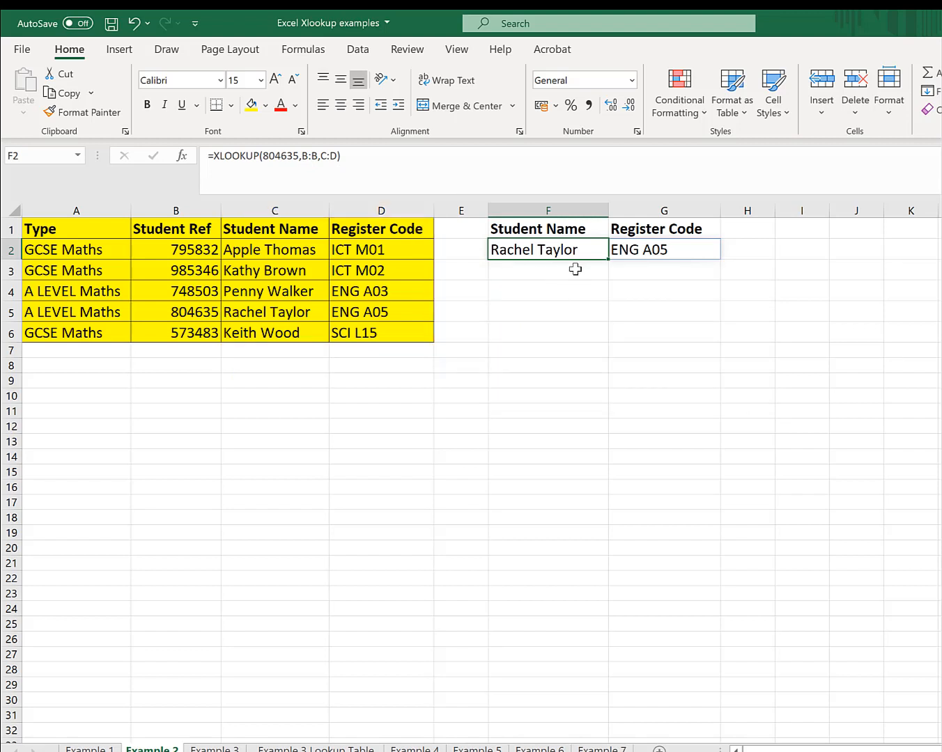
click(574, 271)
text(=)
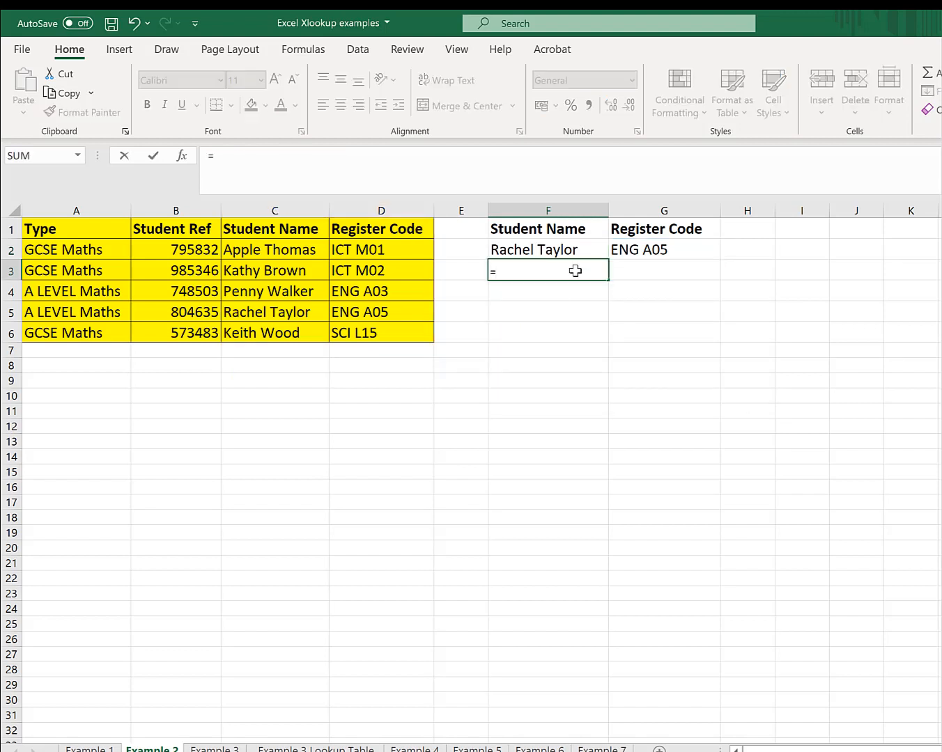
text(xl)
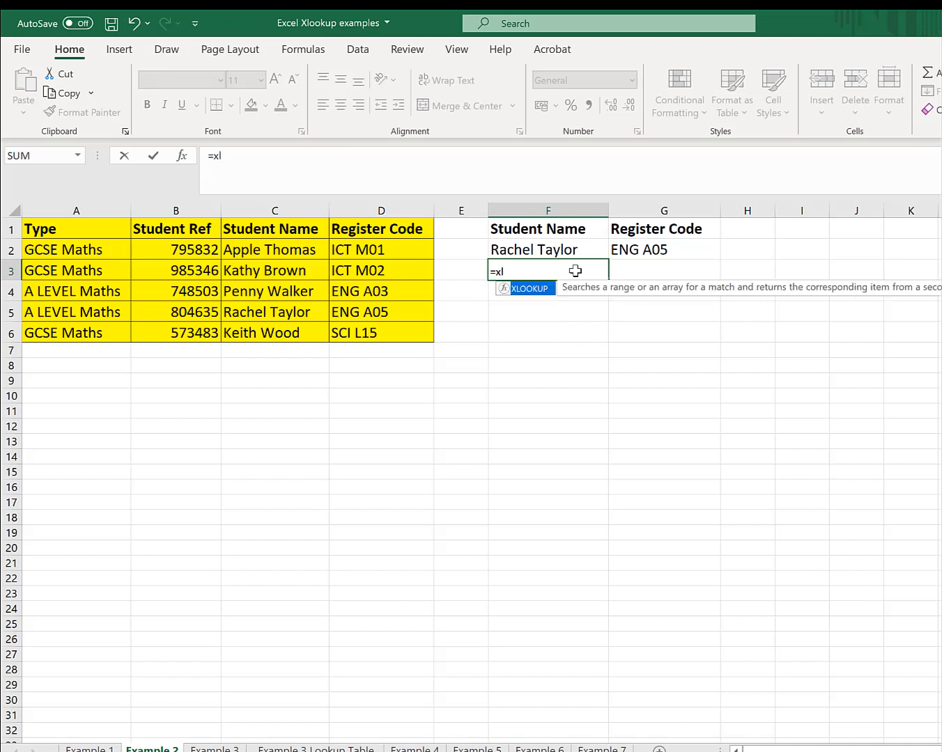
key(Tab)
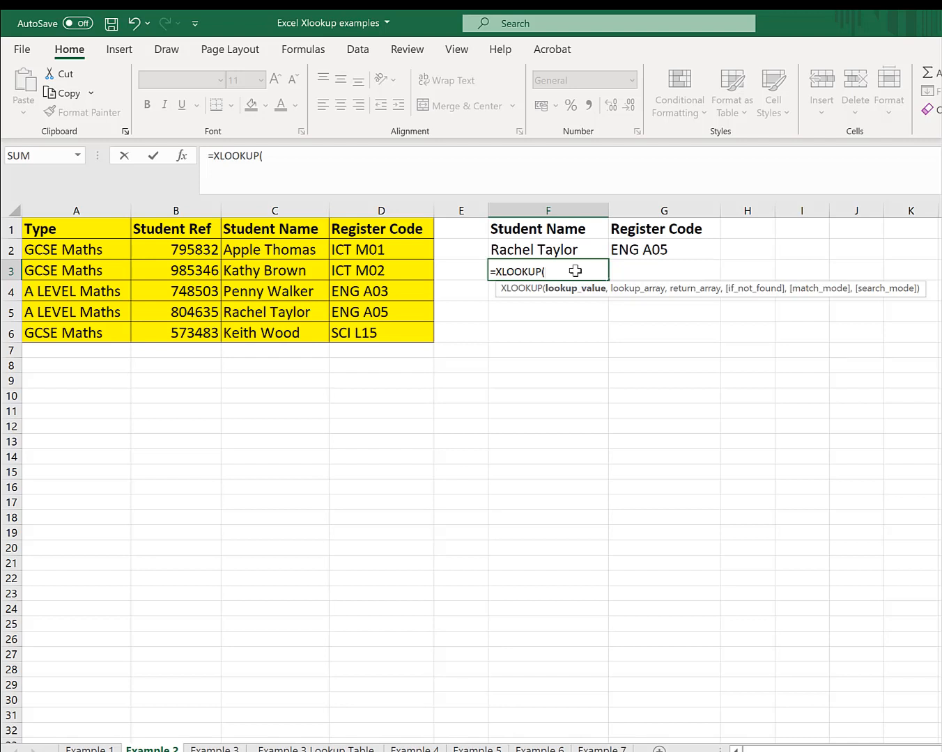
text(573483,)
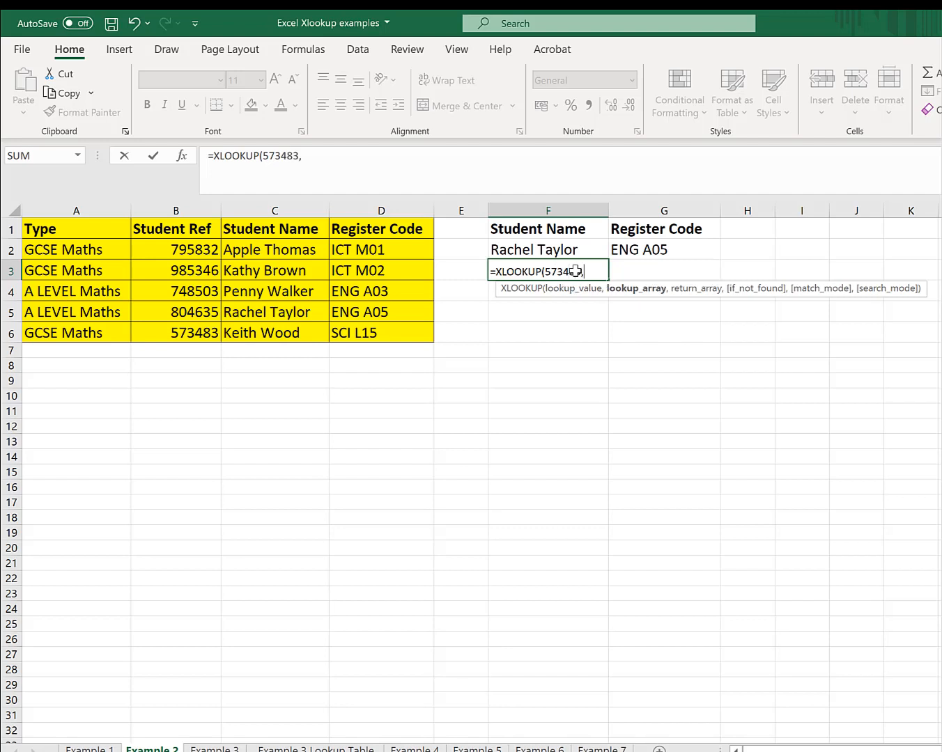
- Complete the F3 formula with B:B as lookup array and C:D as return array, and dismiss the spill notice
click(185, 210)
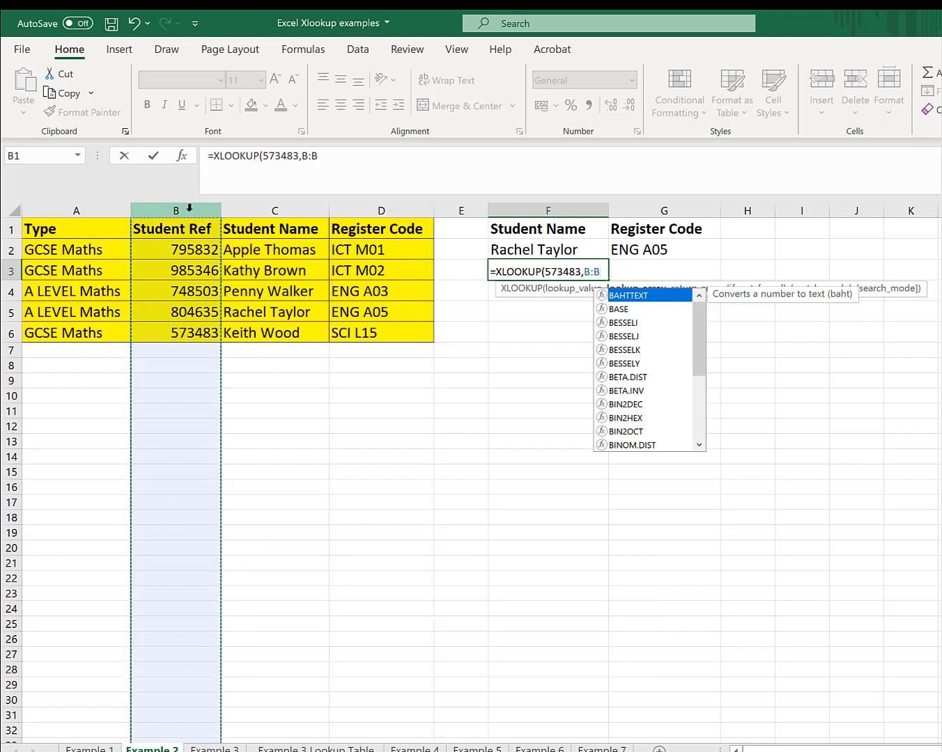
text(,)
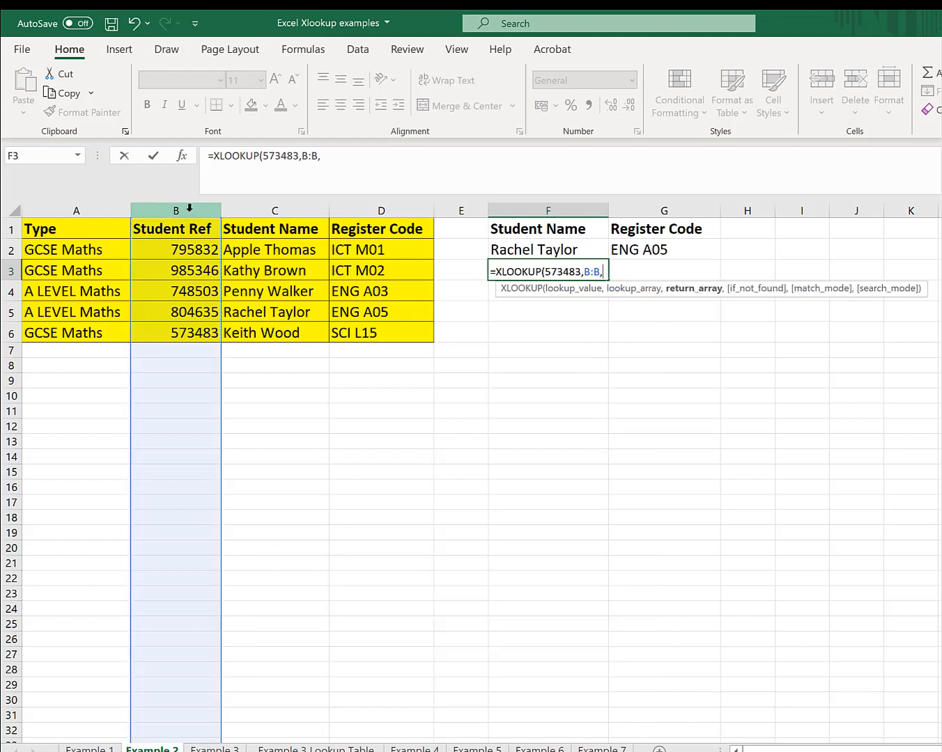
click(284, 213)
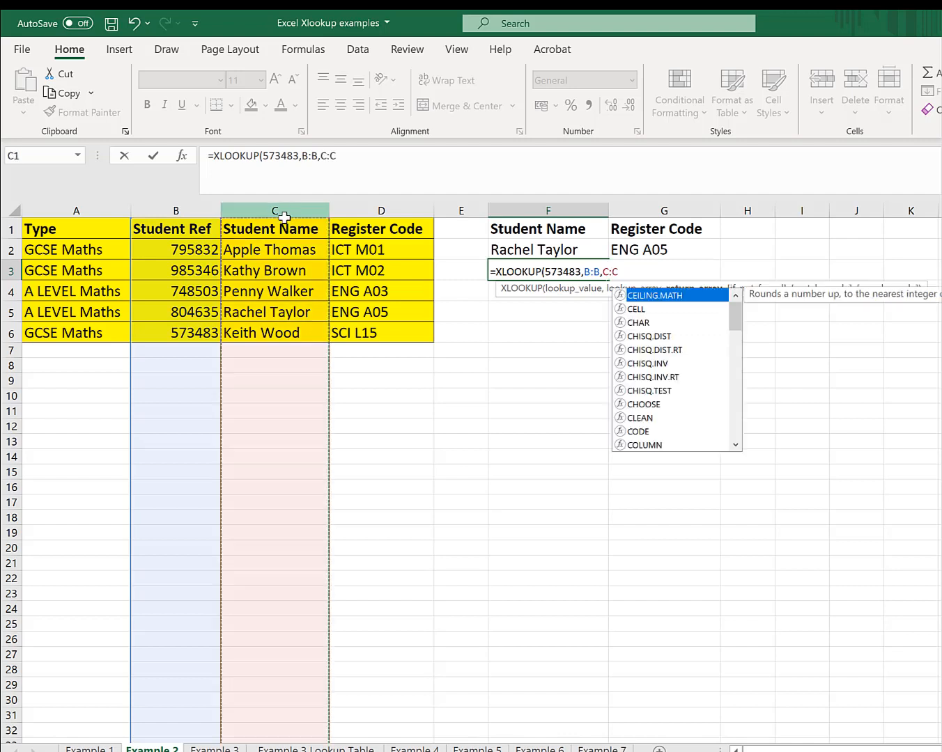
drag(402, 211, 401, 212)
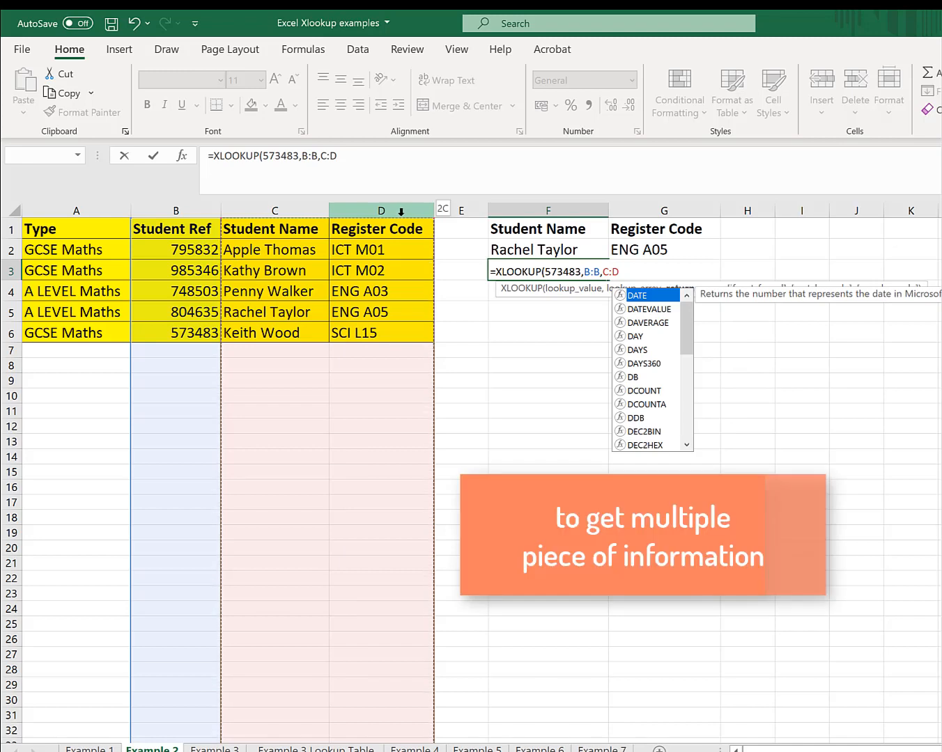
text())
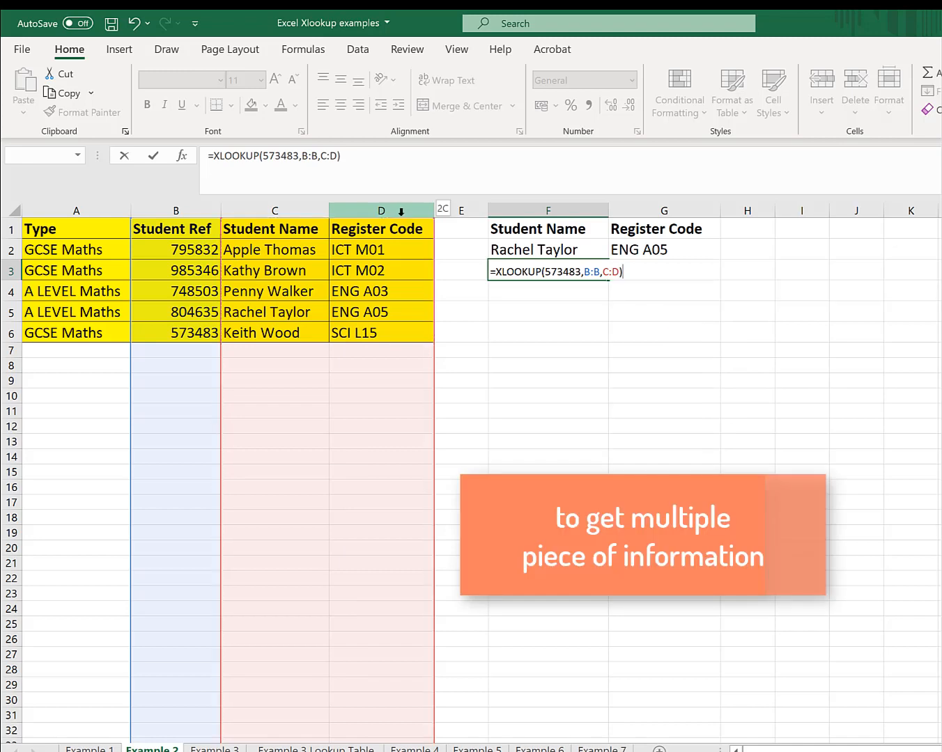
key(Return)
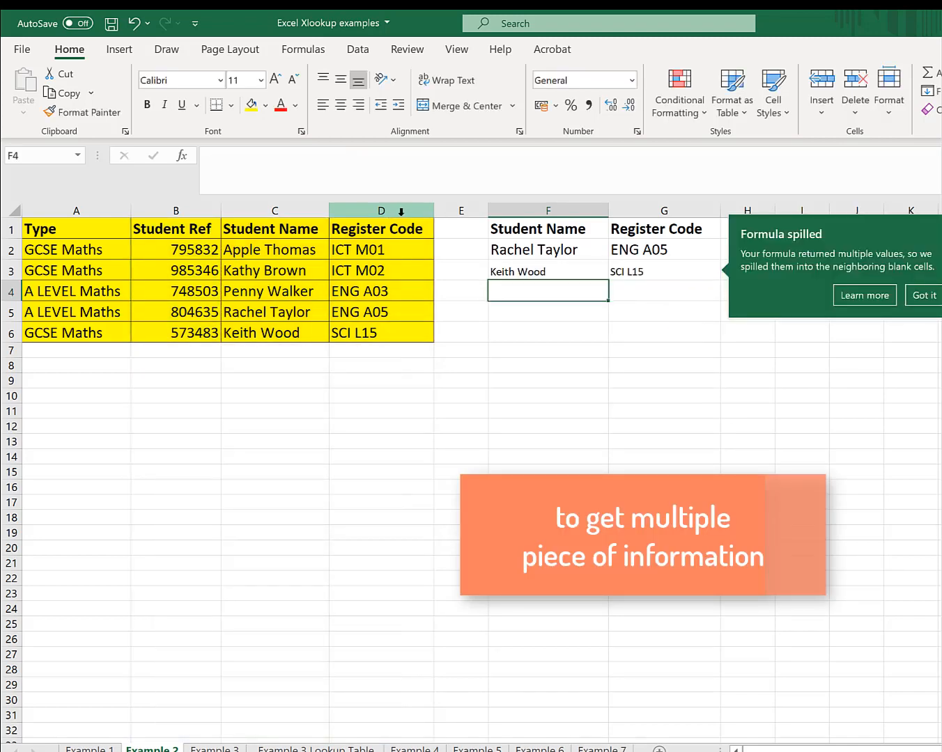
click(924, 296)
click(582, 271)
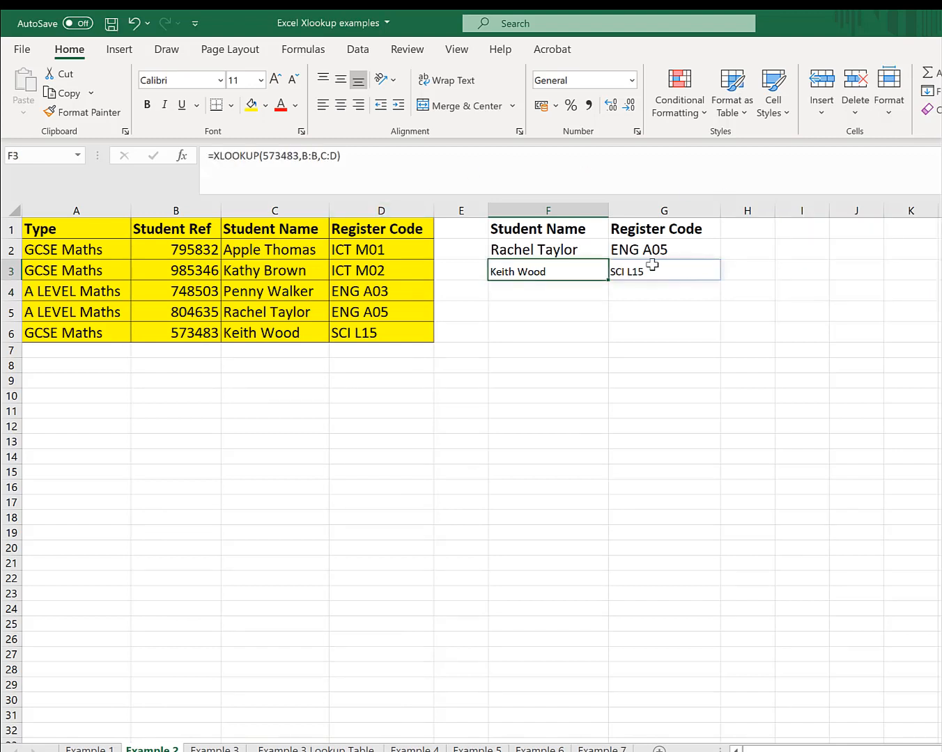
- Copy the formatting of cell F2 onto the lookup result in F3 with Format Painter
click(669, 271)
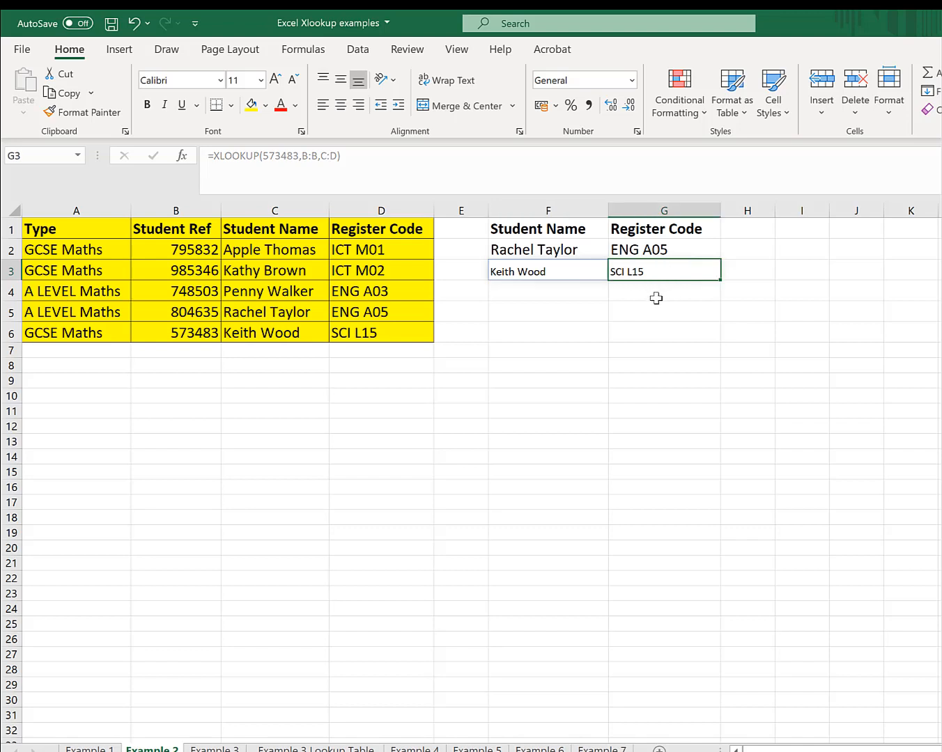
click(570, 292)
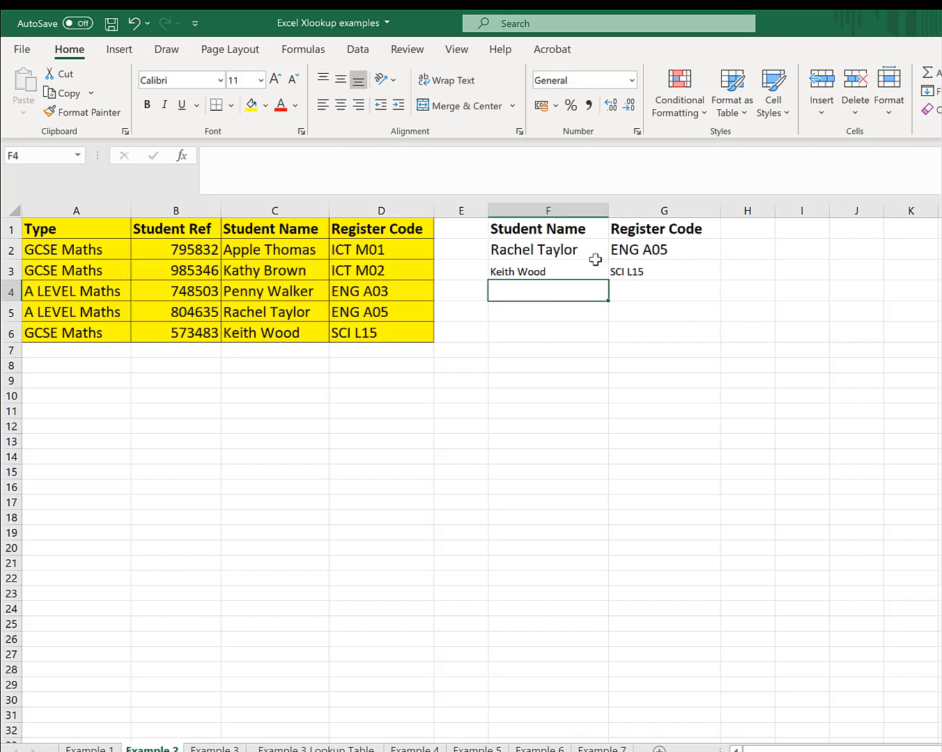
click(551, 249)
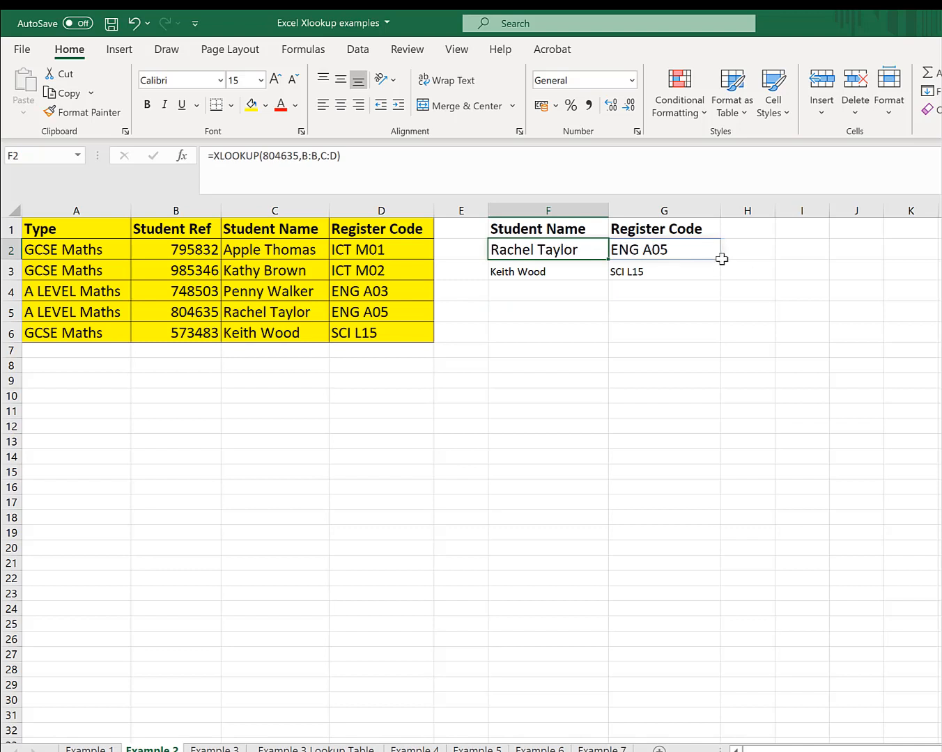
click(98, 115)
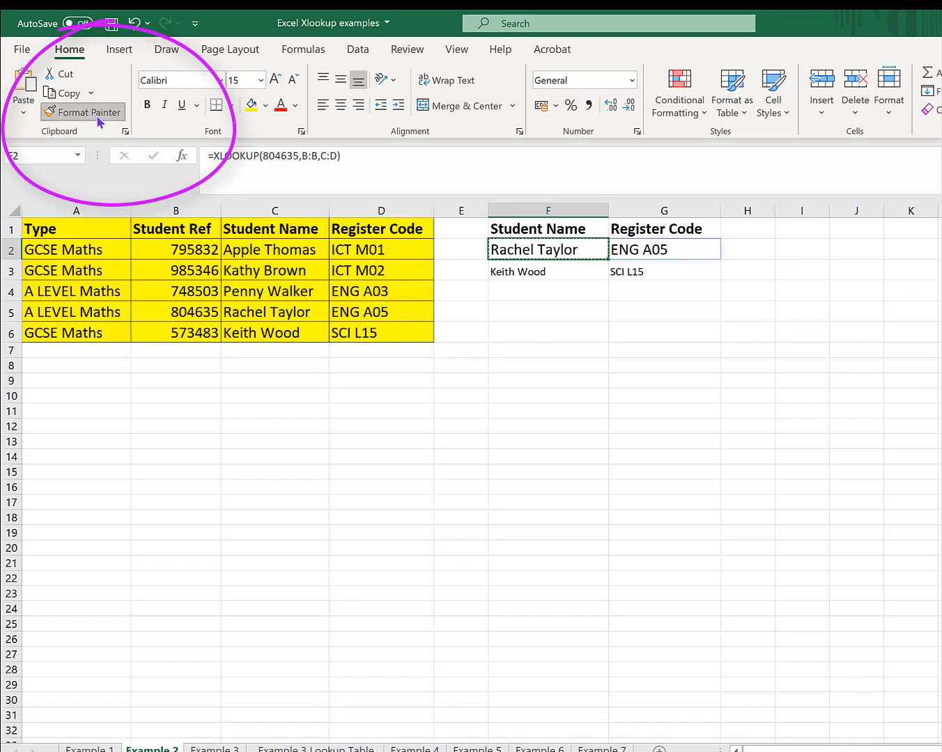
click(557, 265)
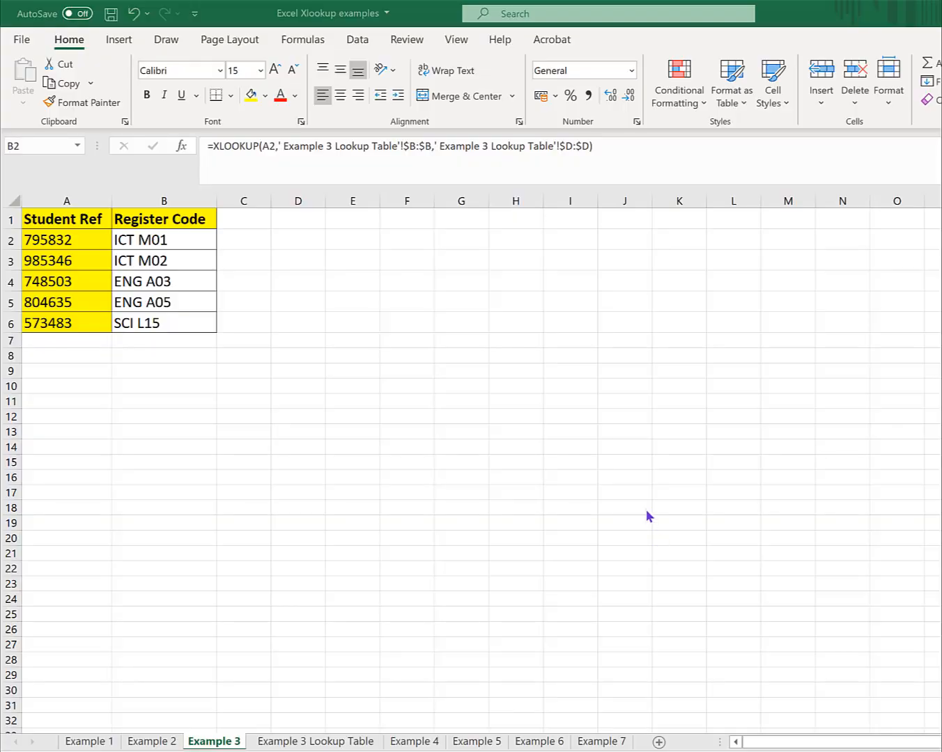
- On the Example 3 sheet, start an XLOOKUP formula in cell C2 with A2 as lookup value
click(246, 235)
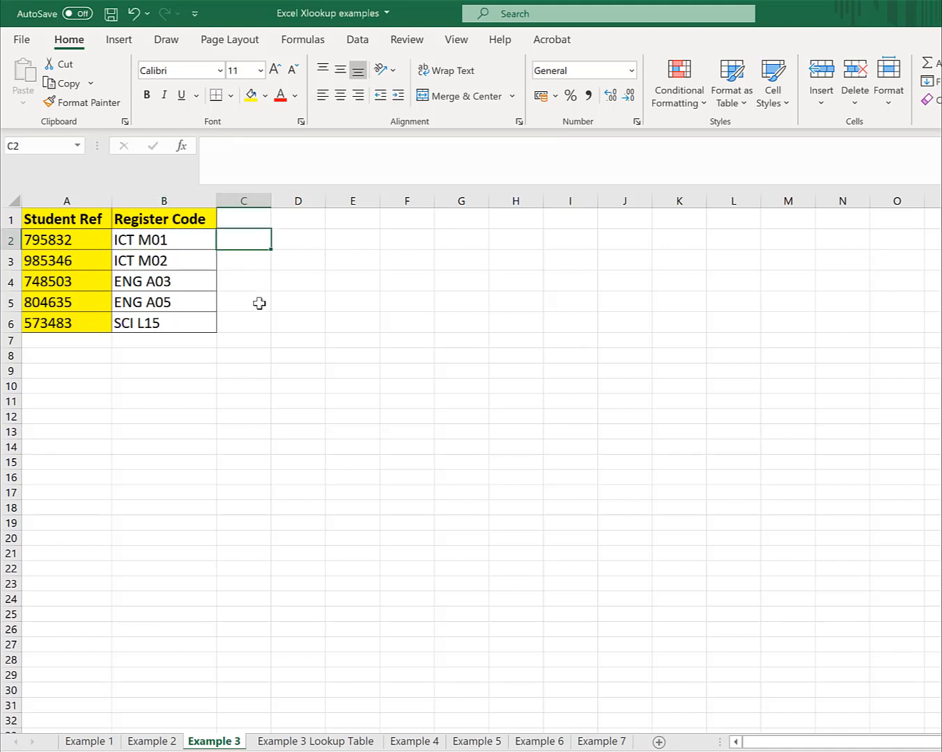
text(=x)
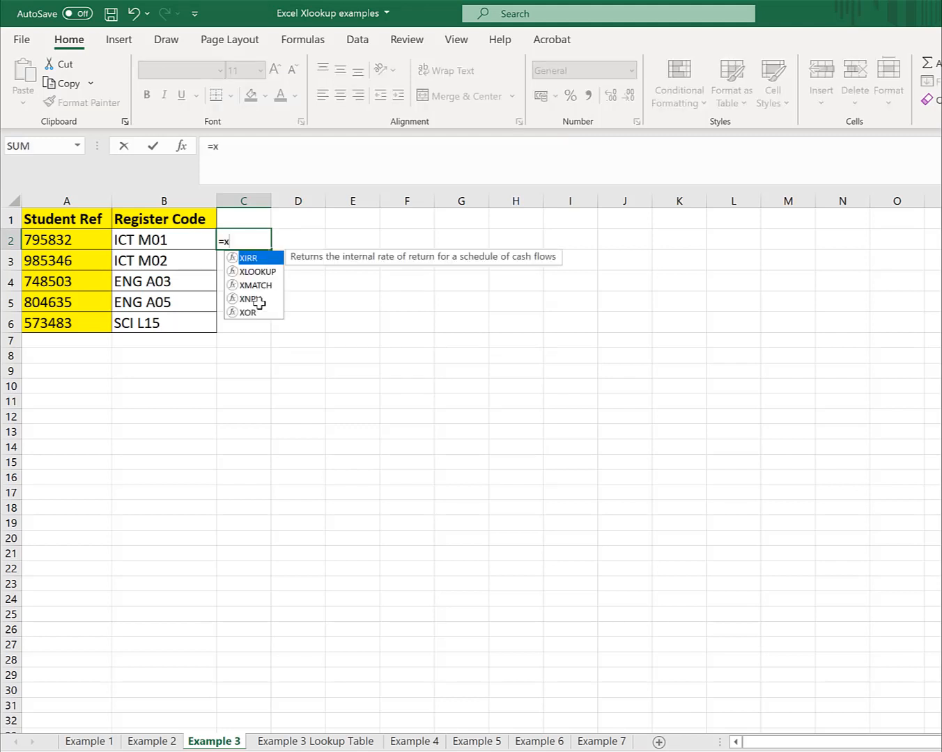
text(l)
key(Tab)
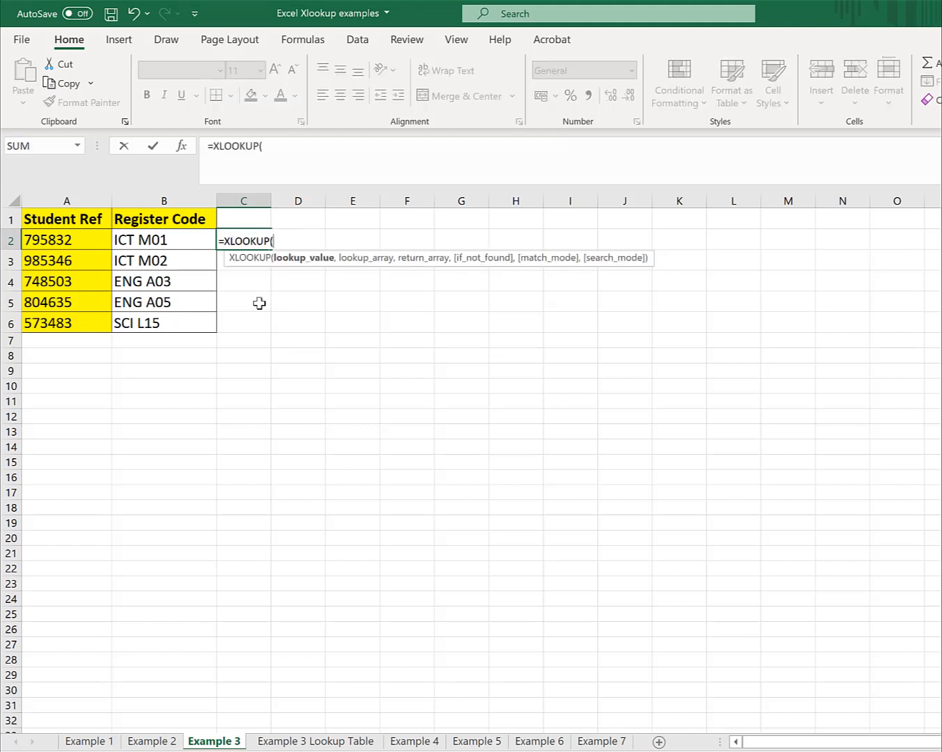
click(89, 240)
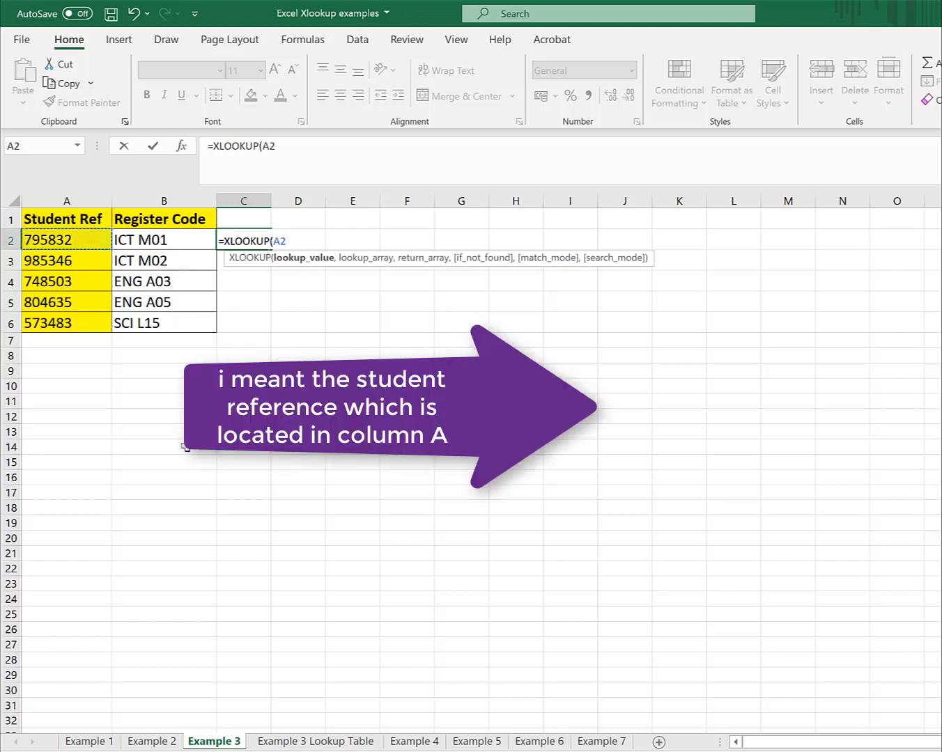
text(,)
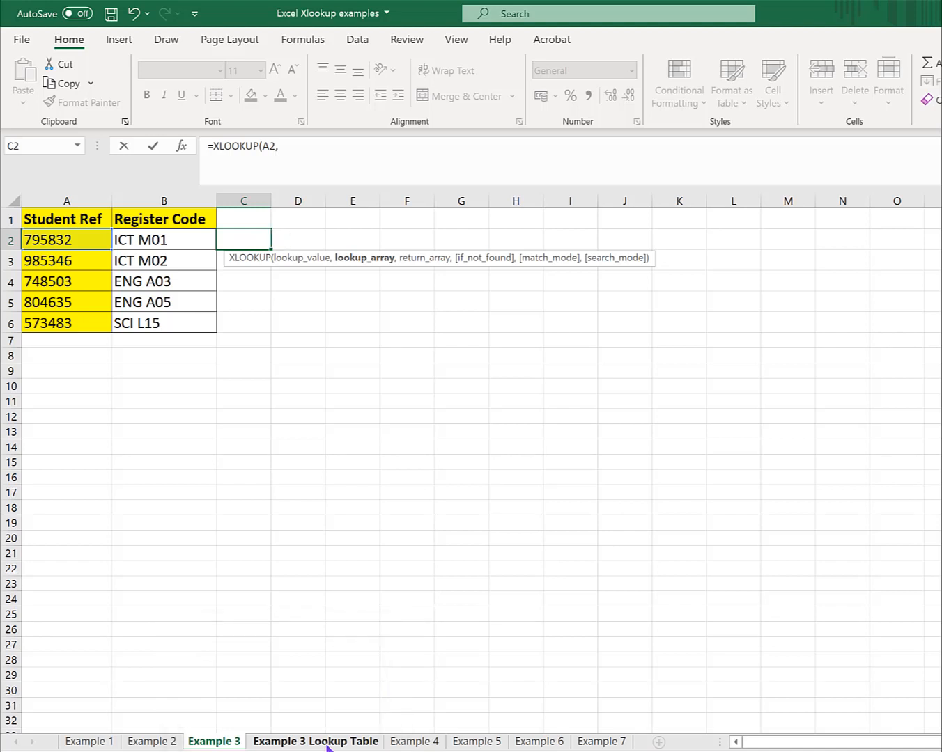
- Complete the C2 formula with column B:B of the Example 3 Lookup Table sheet as lookup array and its column D:D as return array
click(328, 745)
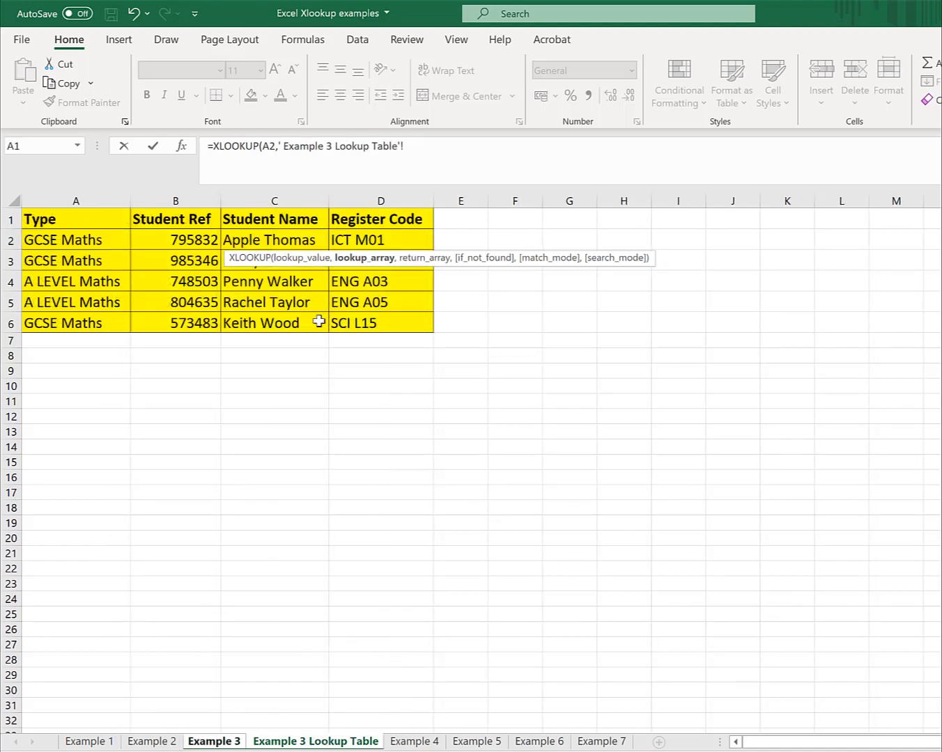
click(180, 202)
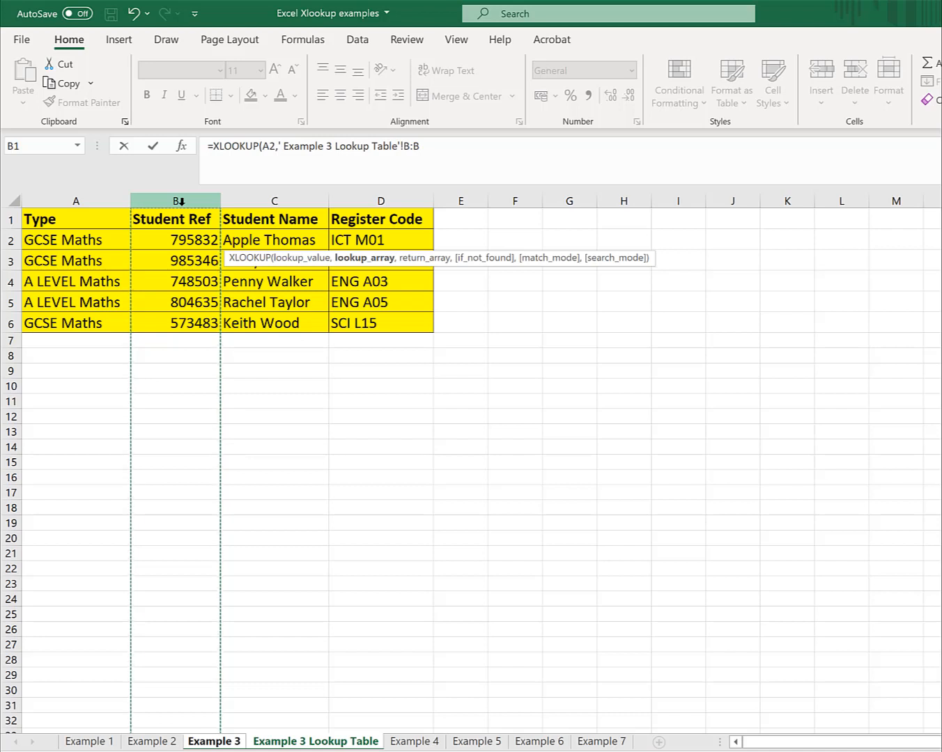
text(,)
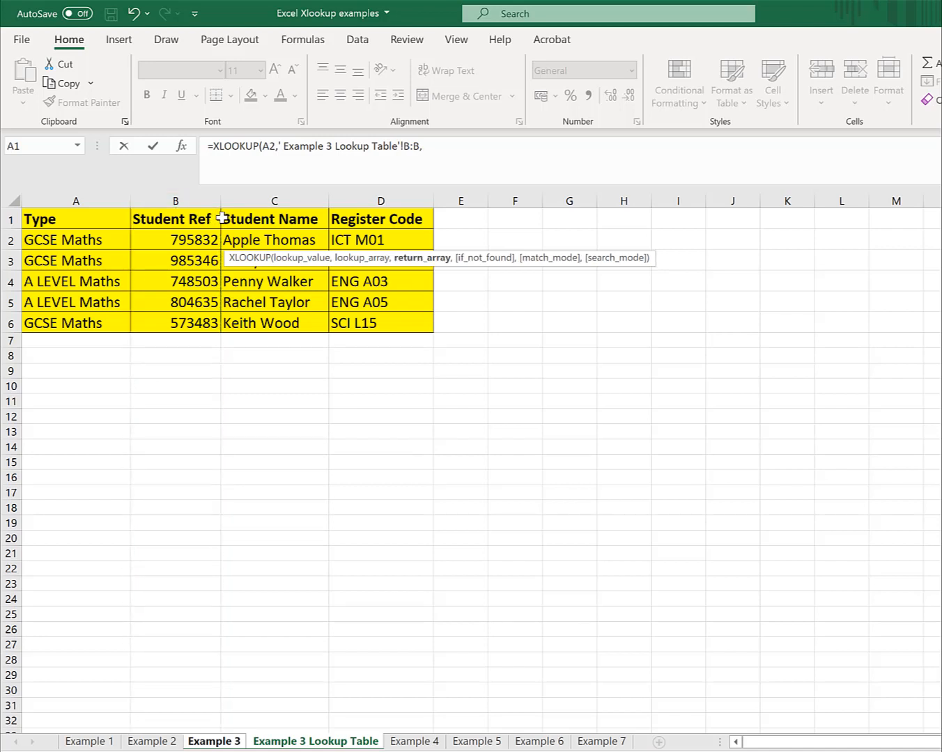
click(371, 203)
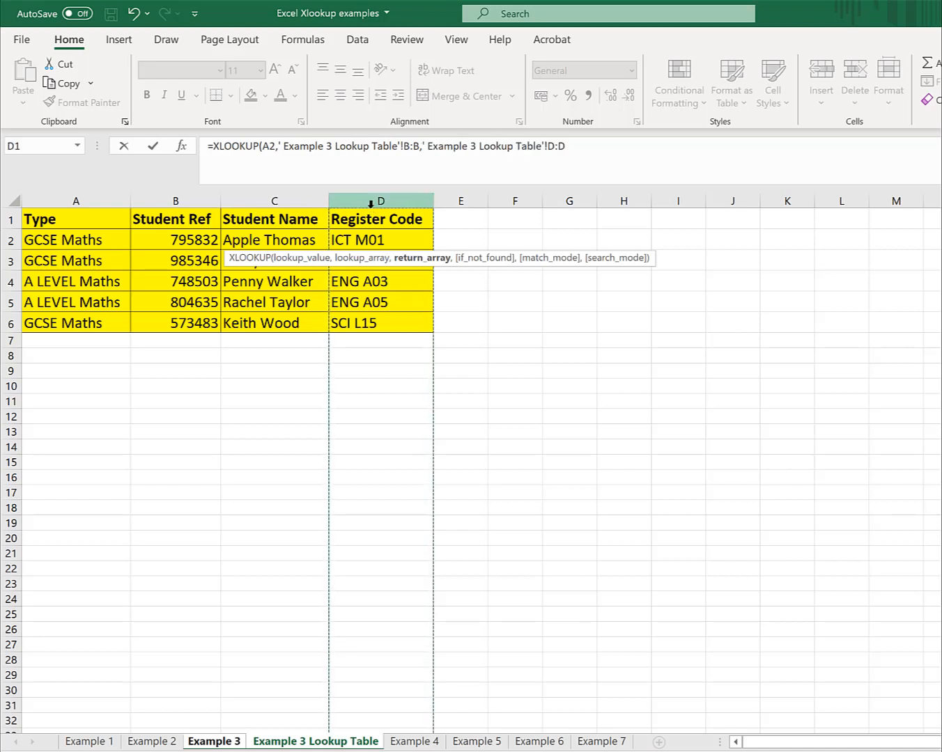
text())
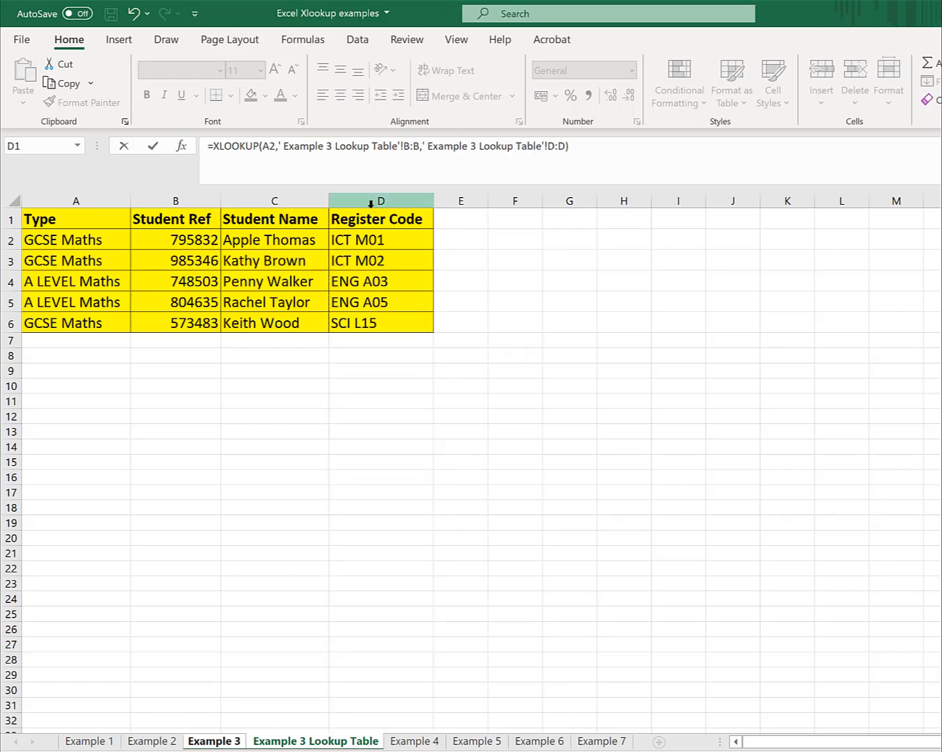
key(Return)
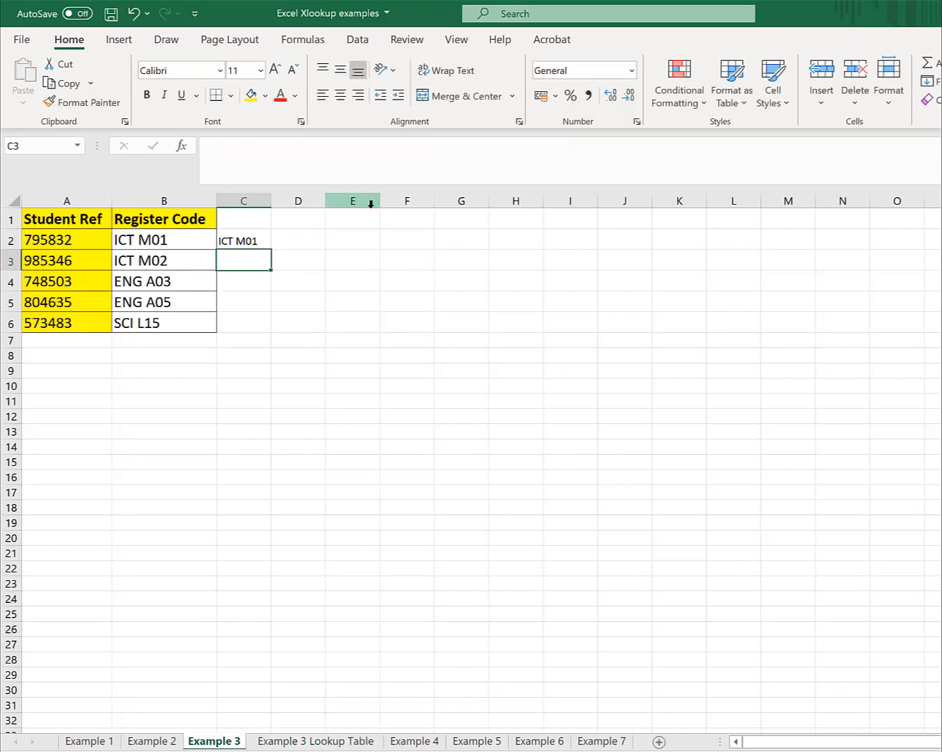
key(Up)
key(shift+Down)
key(shift+Down)
key(shift+Down)
key(shift+Down)
key(Return)
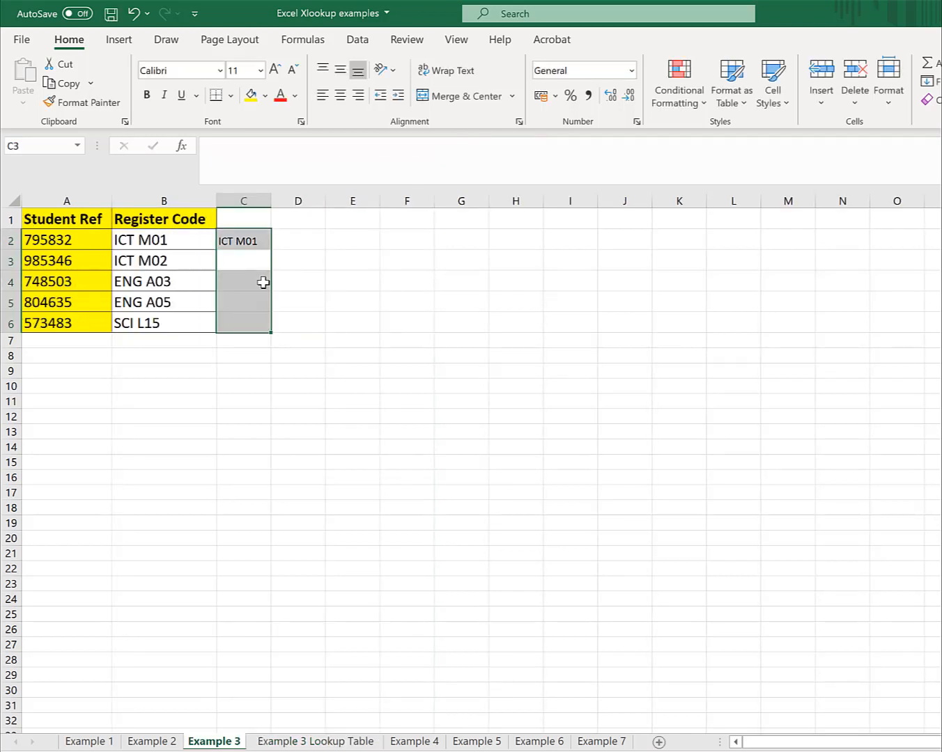
- Copy the XLOOKUP formula from C2 and paste it over the range C2:C6
click(262, 282)
key(Up)
key(Up)
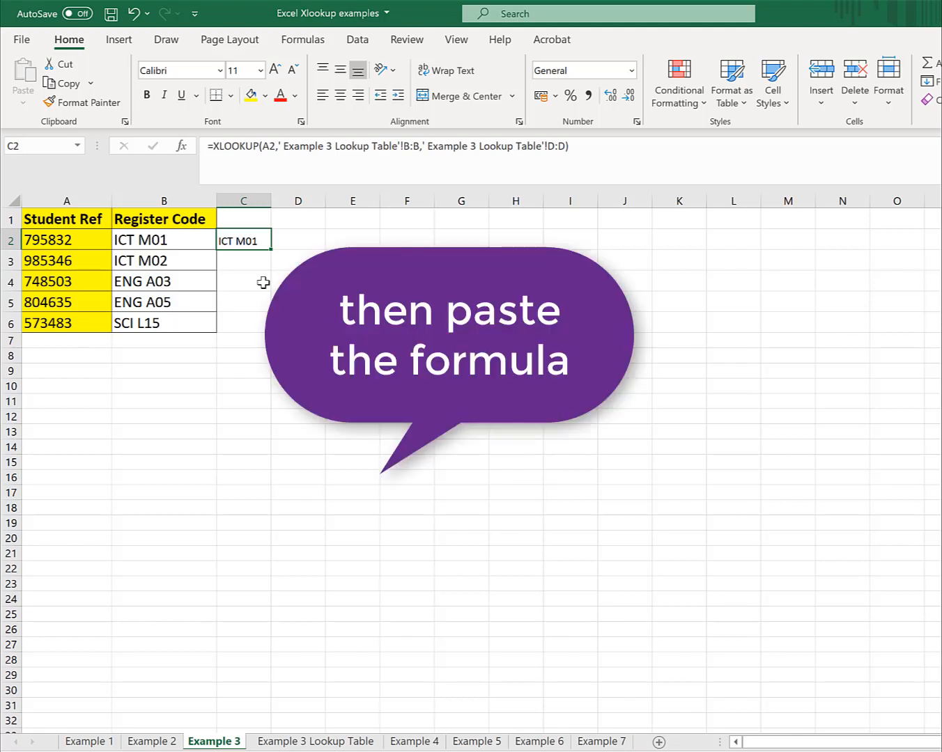
key(ctrl+c)
key(shift+Down)
key(shift+Down)
key(shift+Down)
key(shift+Down)
key(shift+Down)
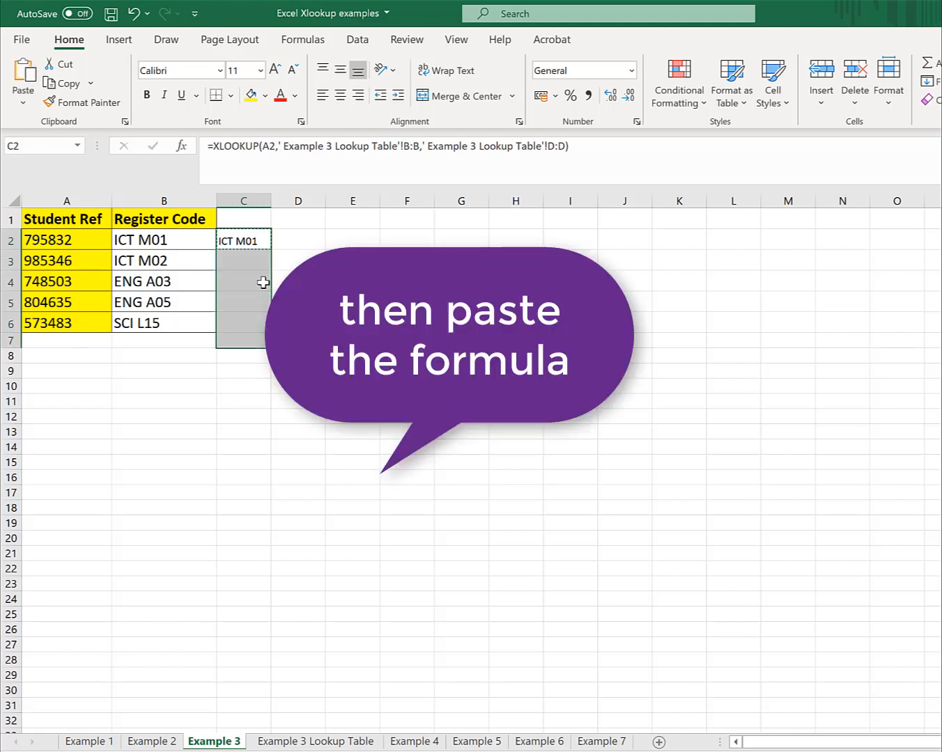
key(shift+Up)
key(ctrl+v)
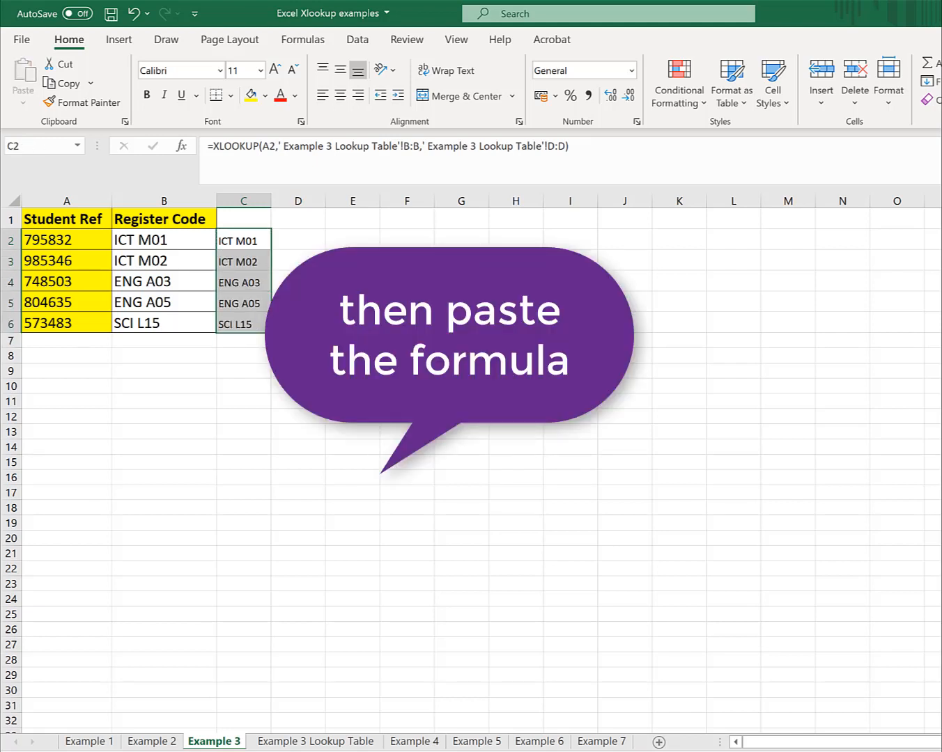
click(338, 246)
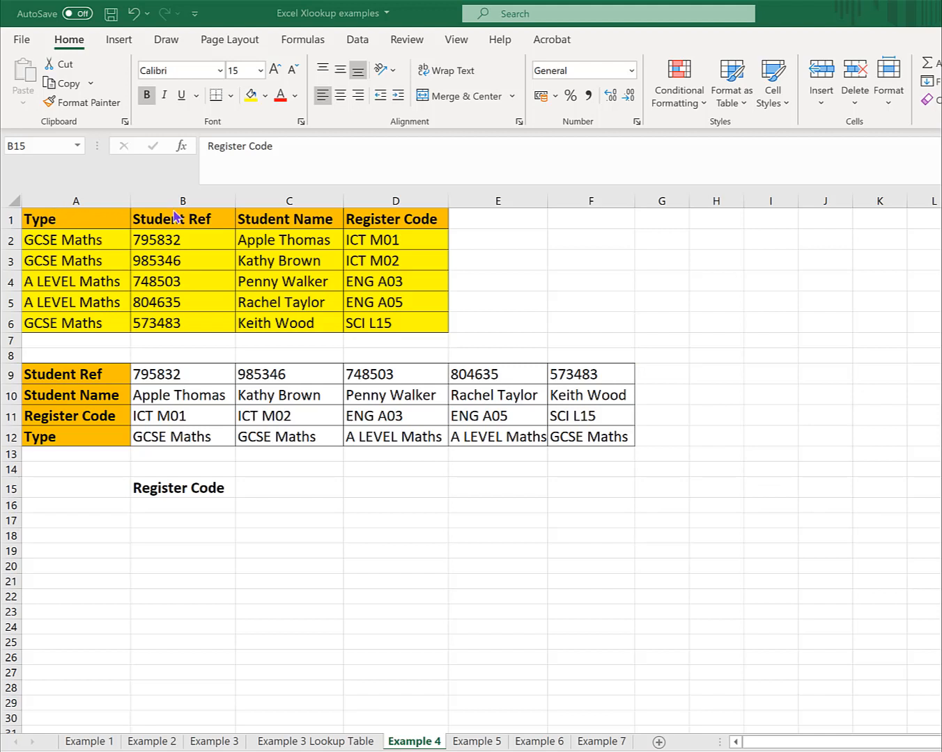
click(310, 241)
click(273, 397)
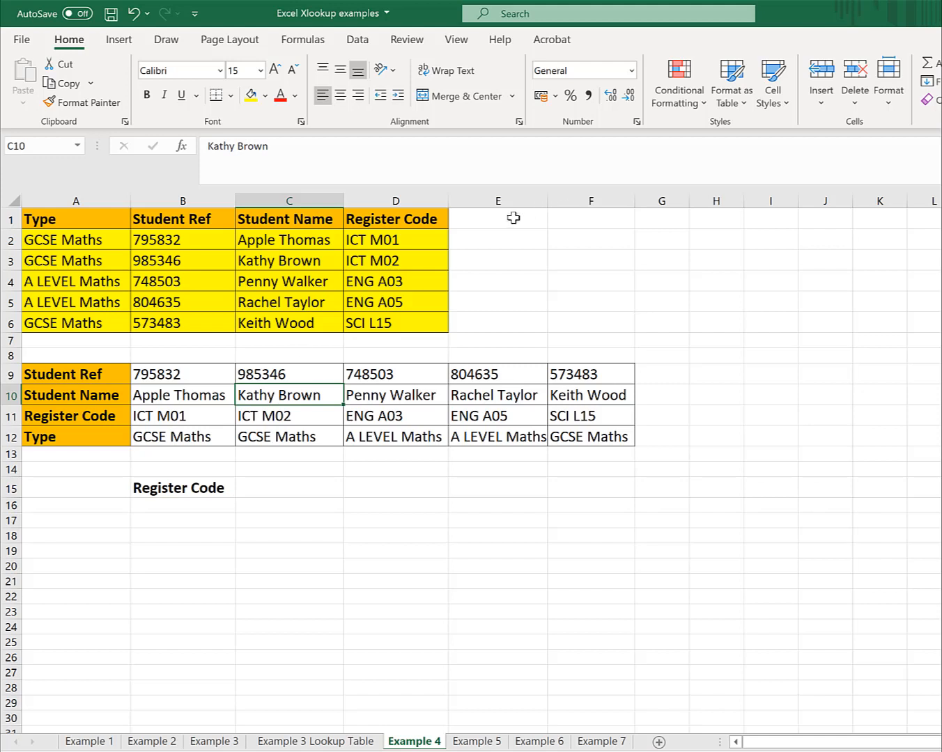
click(391, 276)
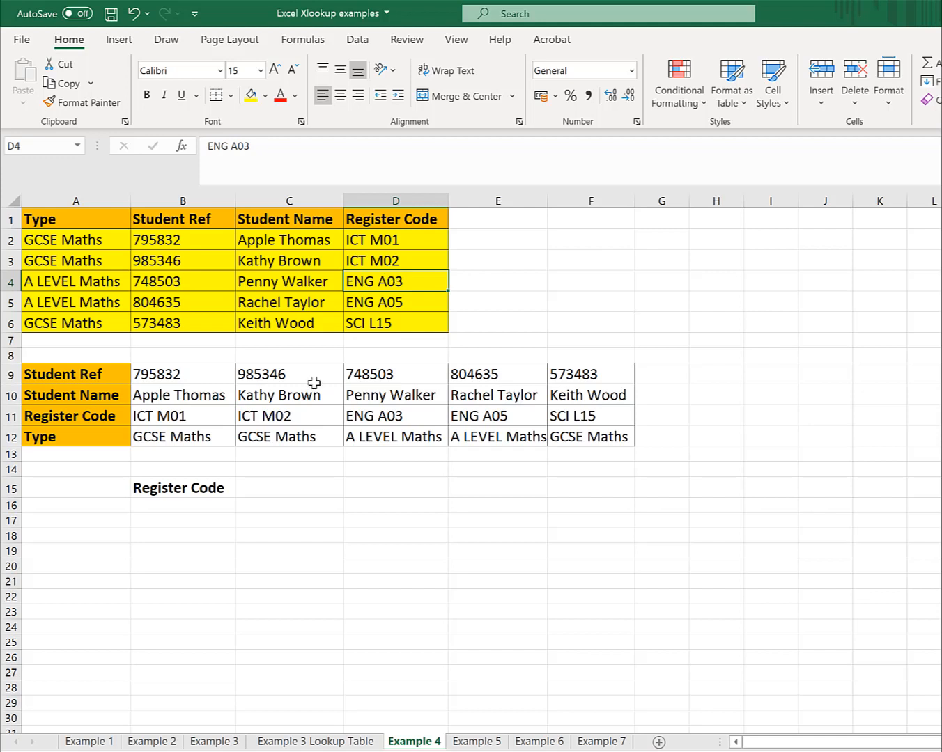
click(248, 376)
drag(94, 371, 622, 436)
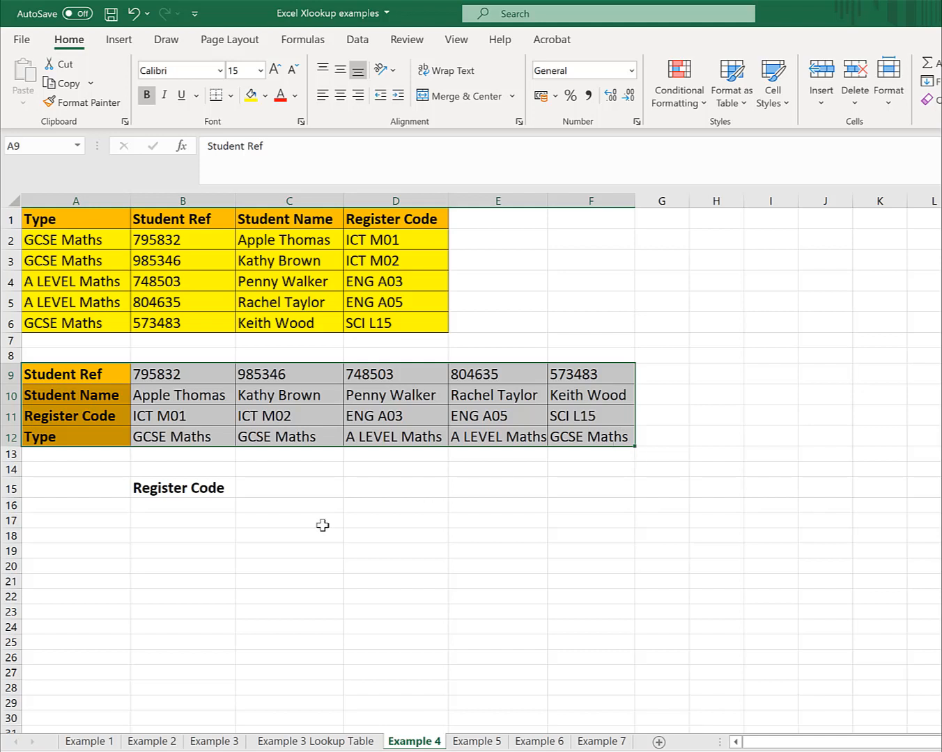
- On the Example 4 sheet, start an XLOOKUP formula in cell B16 with C10 as lookup value
click(194, 502)
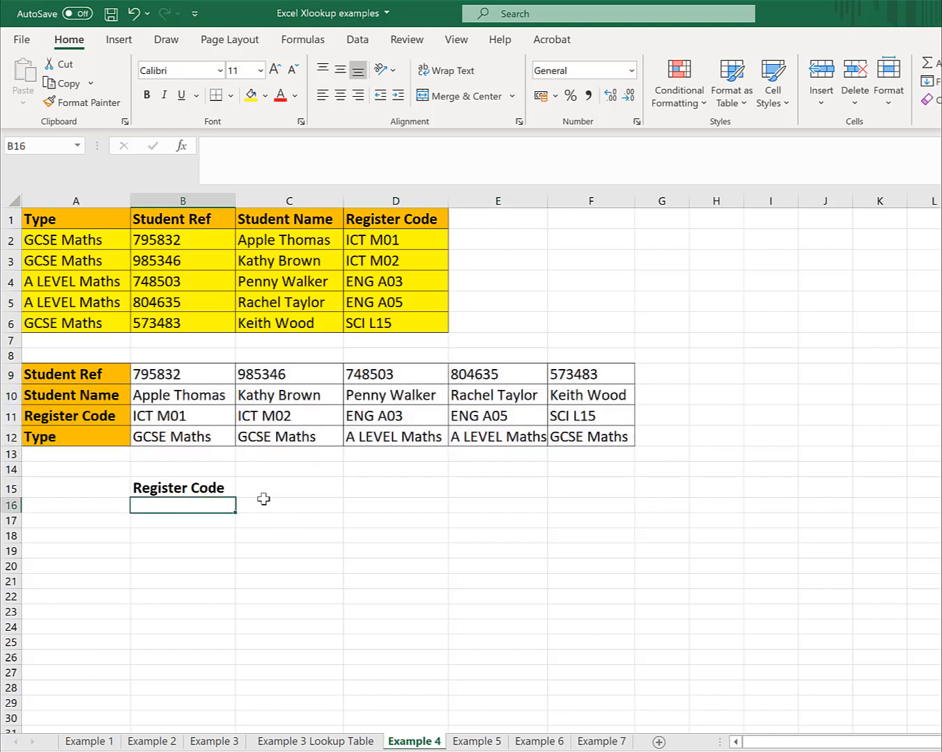
text(=)
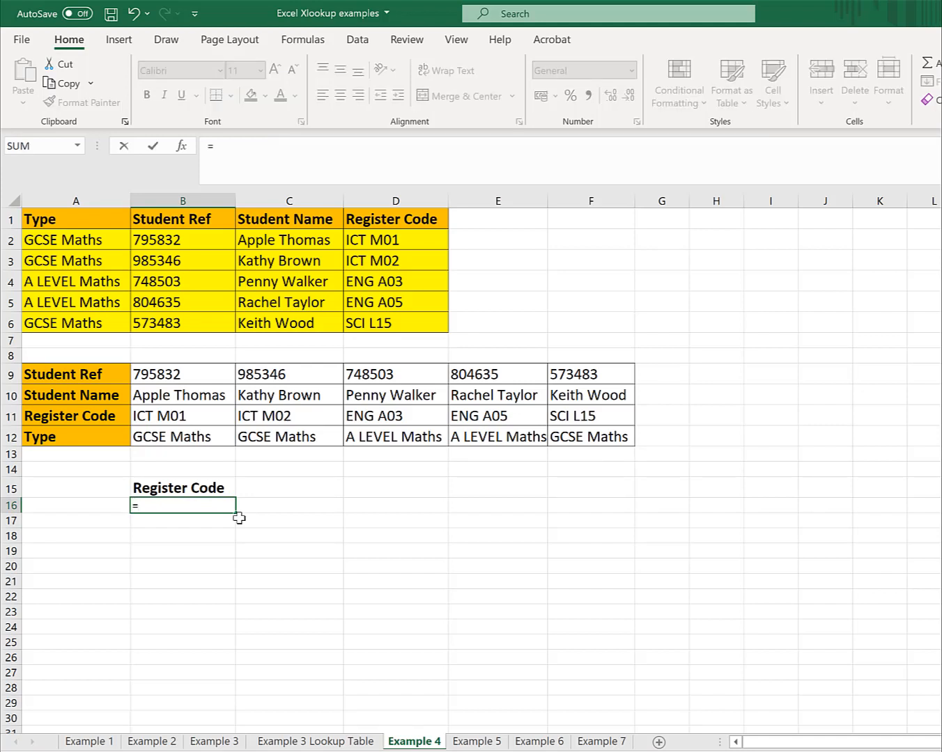
text(xl)
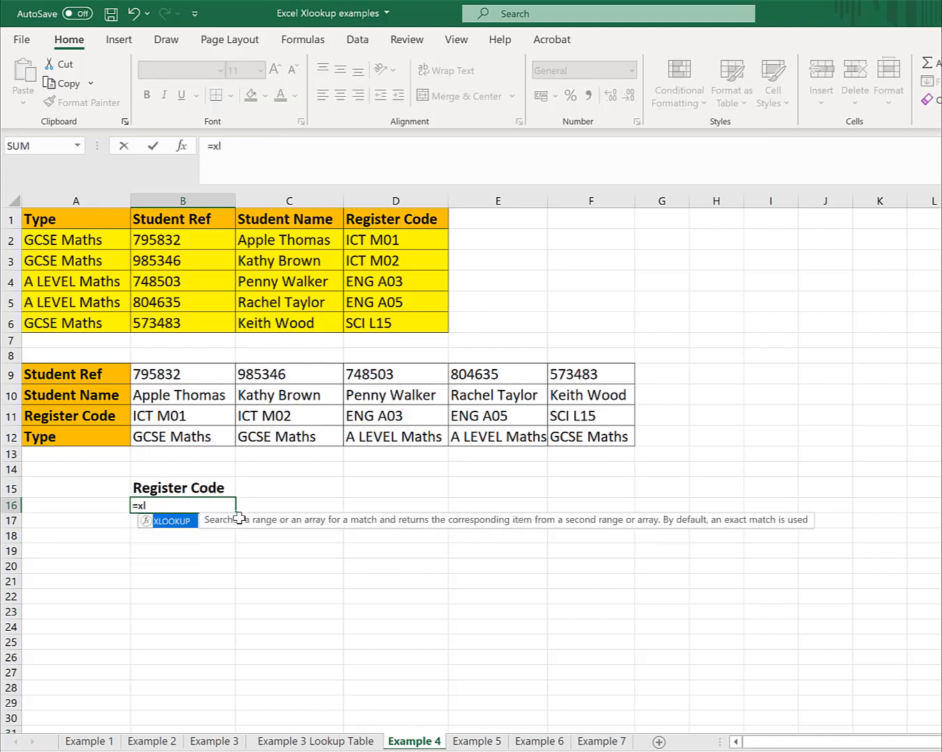
key(Tab)
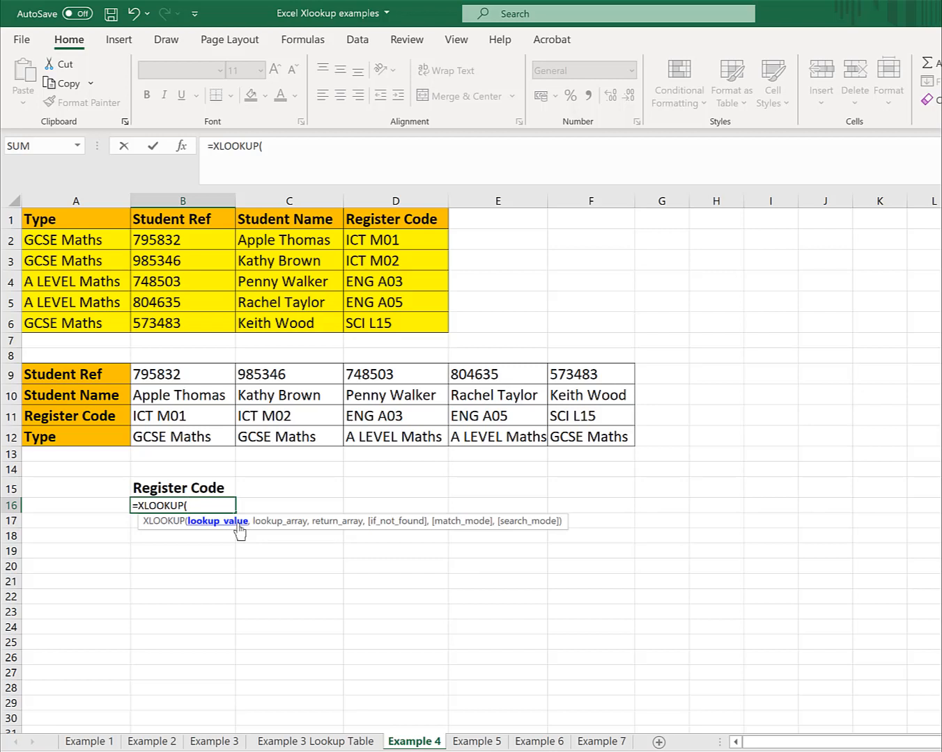
click(309, 396)
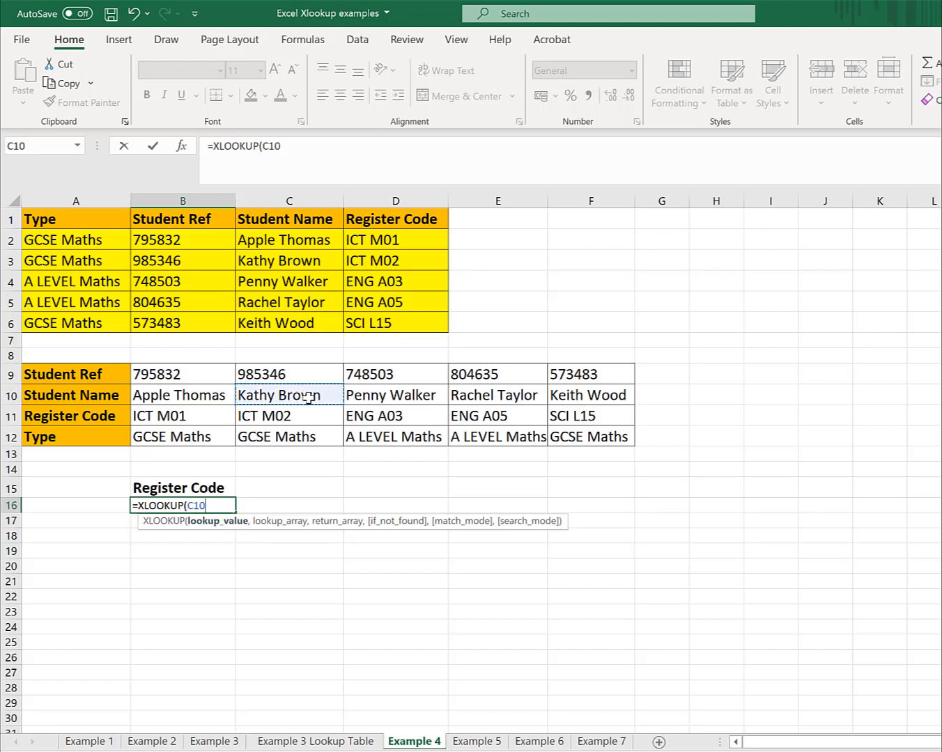
text(,)
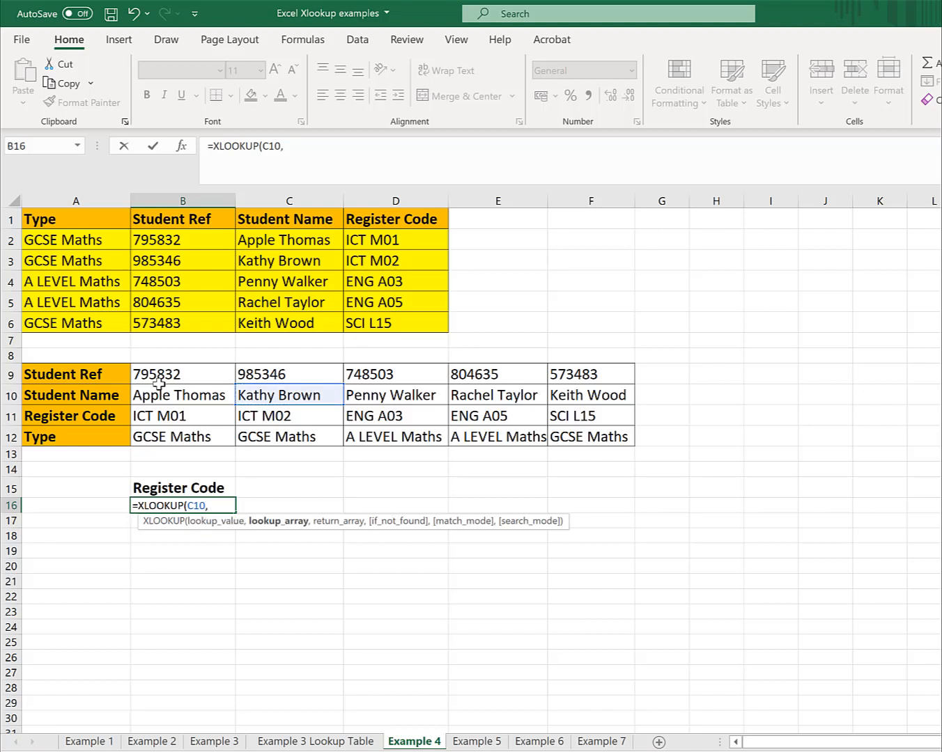
- Add row 10:10 as lookup array and row 11:11 as return array to the B16 formula
click(13, 395)
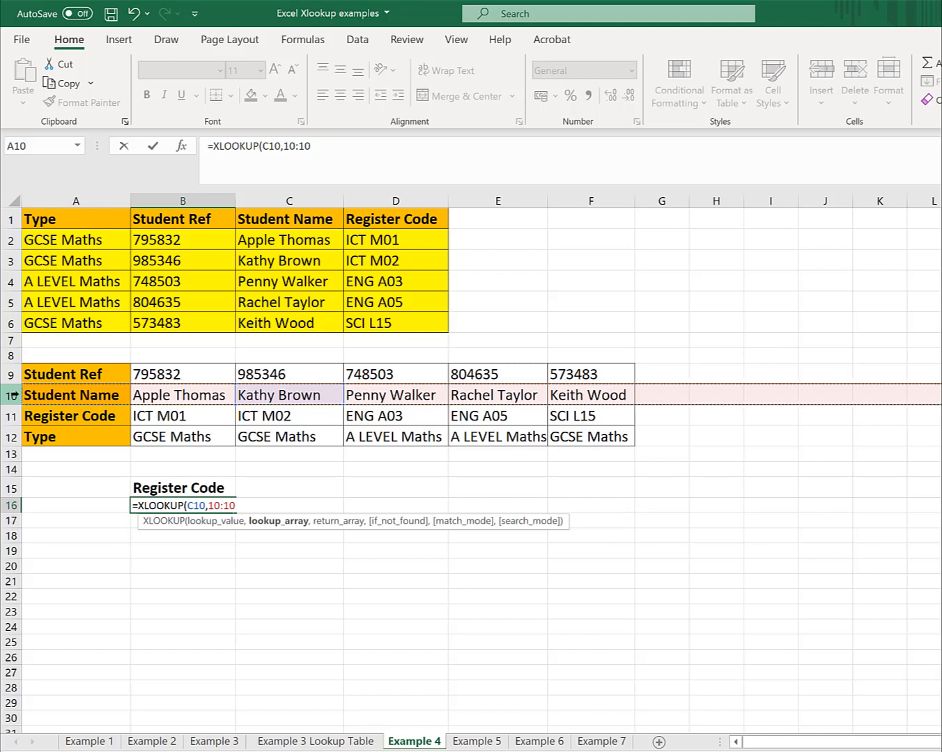
text(,)
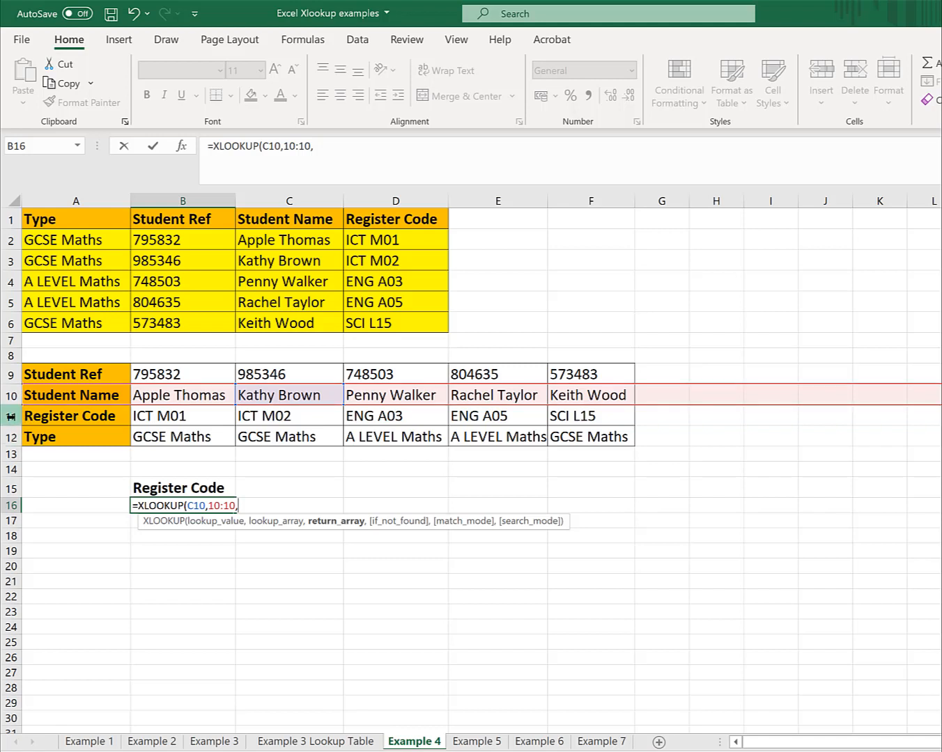
click(12, 417)
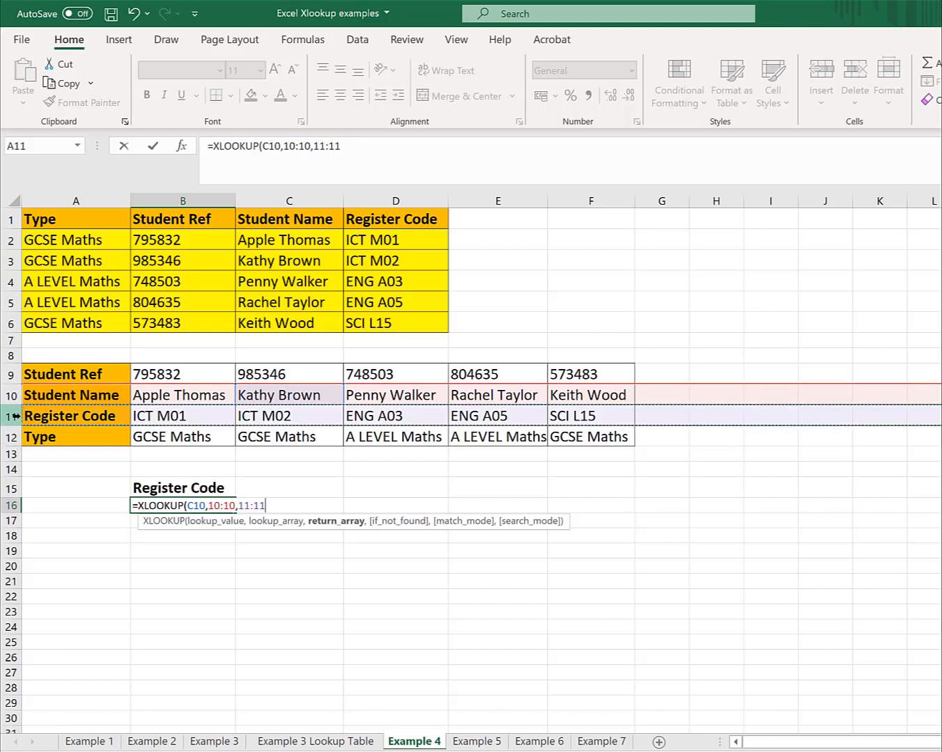